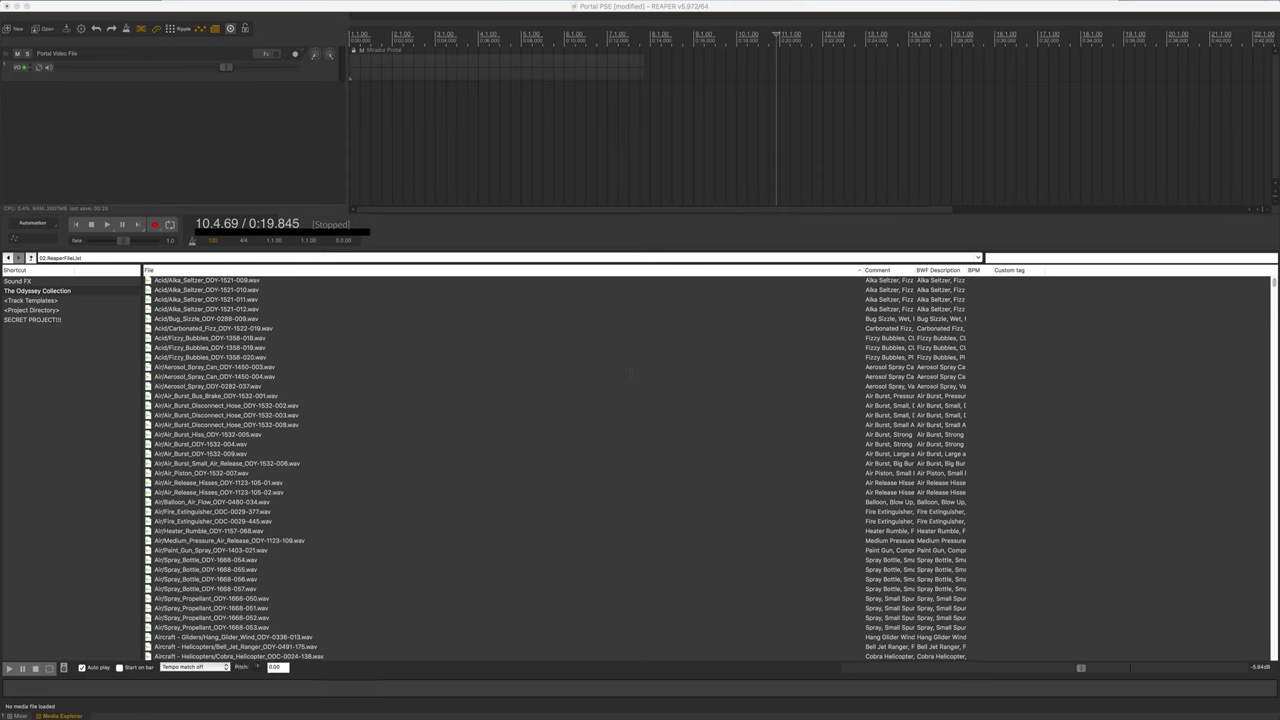
Scroll through the Odyssey Collection list from the Acid files down to the Wood and Zippers effects.
{"action": "scroll", "coordinate": [640, 465], "scroll_direction": "down", "scroll_amount": 10}
{"action": "scroll", "coordinate": [640, 465], "scroll_direction": "down", "scroll_amount": 15}
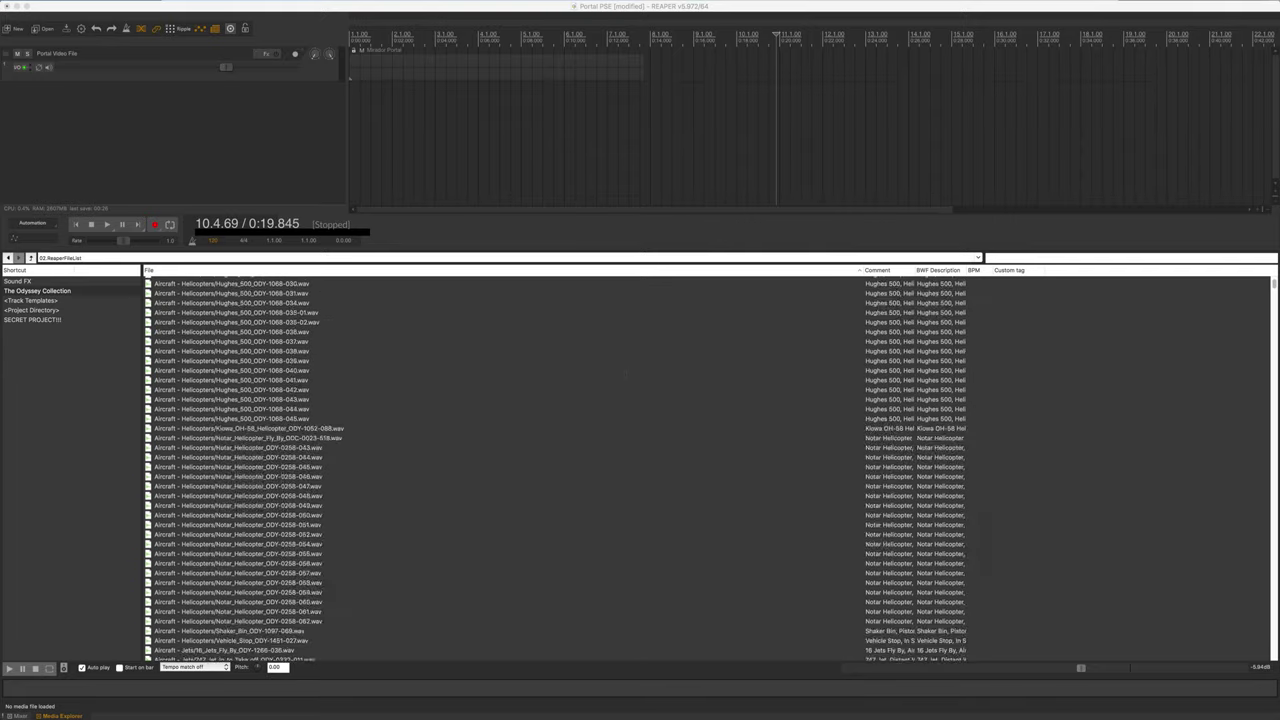
{"action": "scroll", "coordinate": [640, 465], "scroll_direction": "down", "scroll_amount": 15}
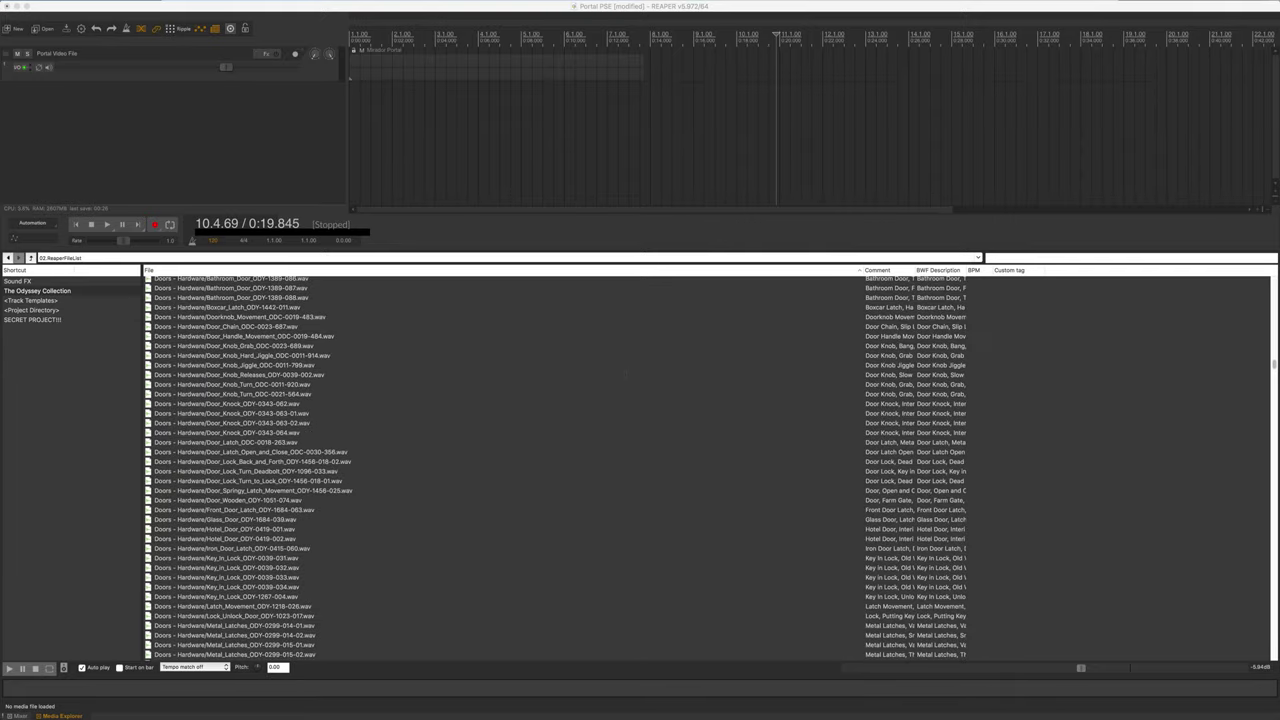
{"action": "scroll", "coordinate": [640, 465], "scroll_direction": "down", "scroll_amount": 15}
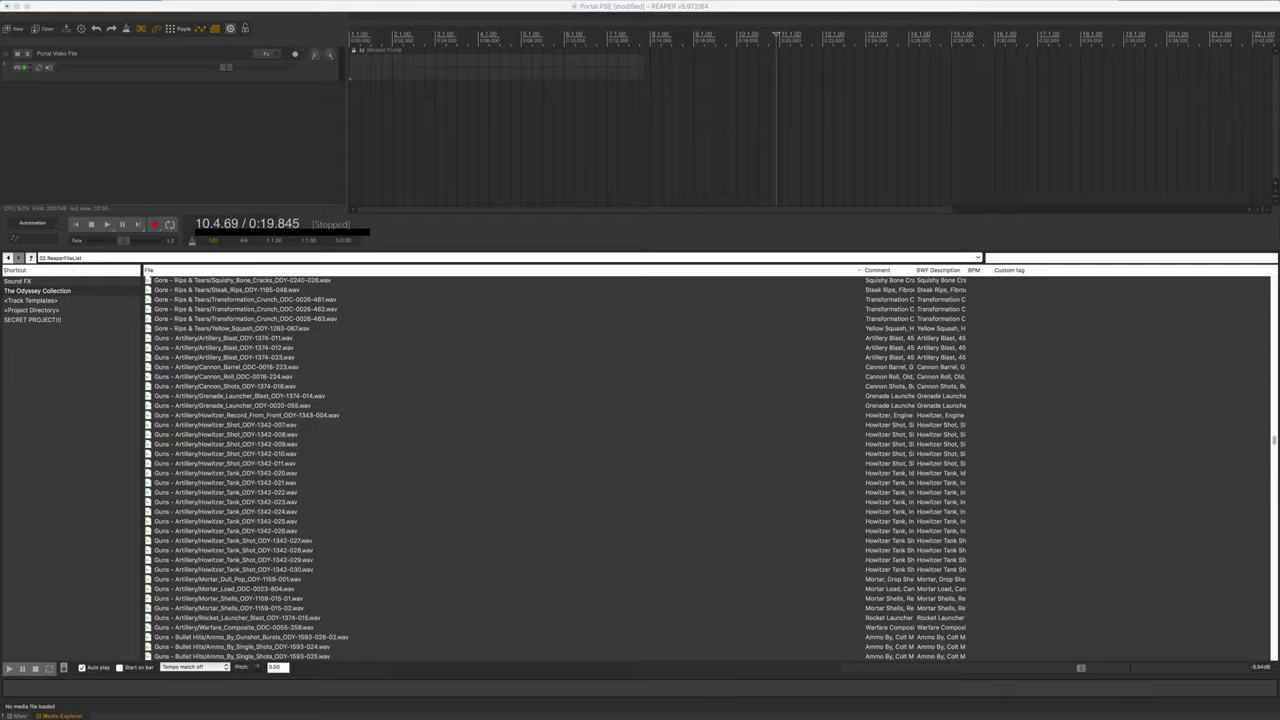
{"action": "scroll", "coordinate": [640, 465], "scroll_direction": "down", "scroll_amount": 15}
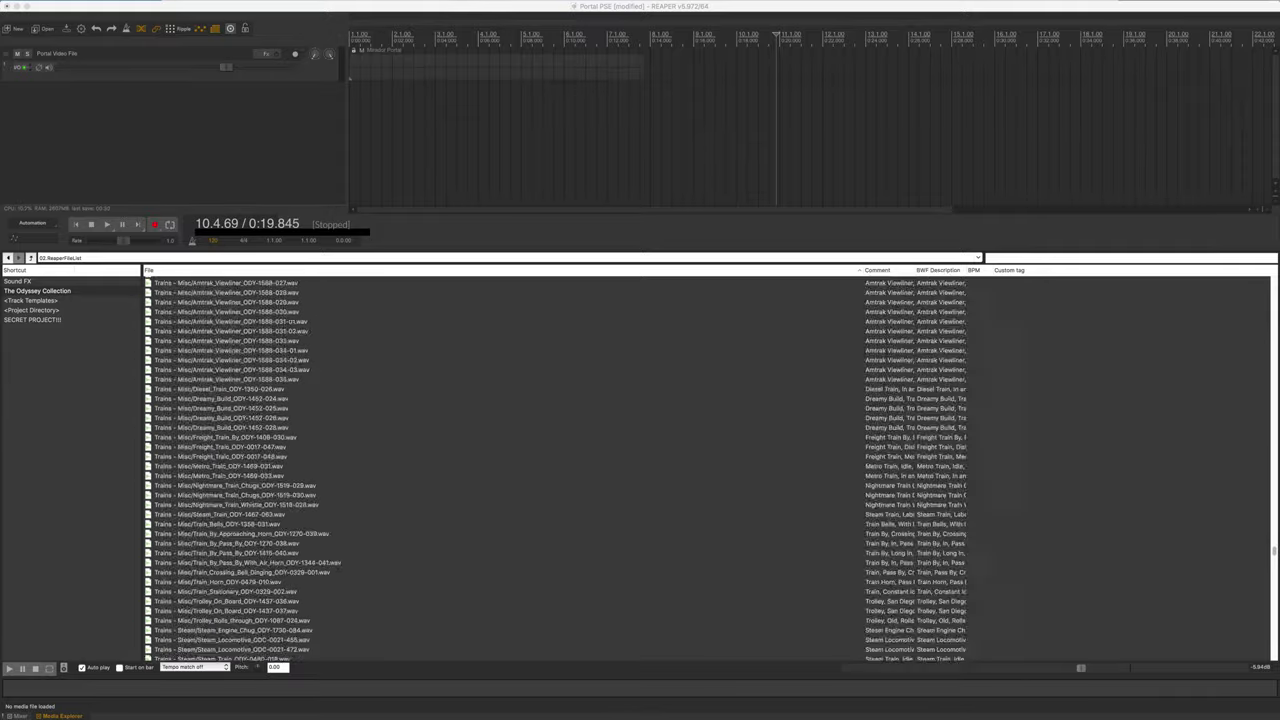
{"action": "scroll", "coordinate": [640, 465], "scroll_direction": "down", "scroll_amount": 10}
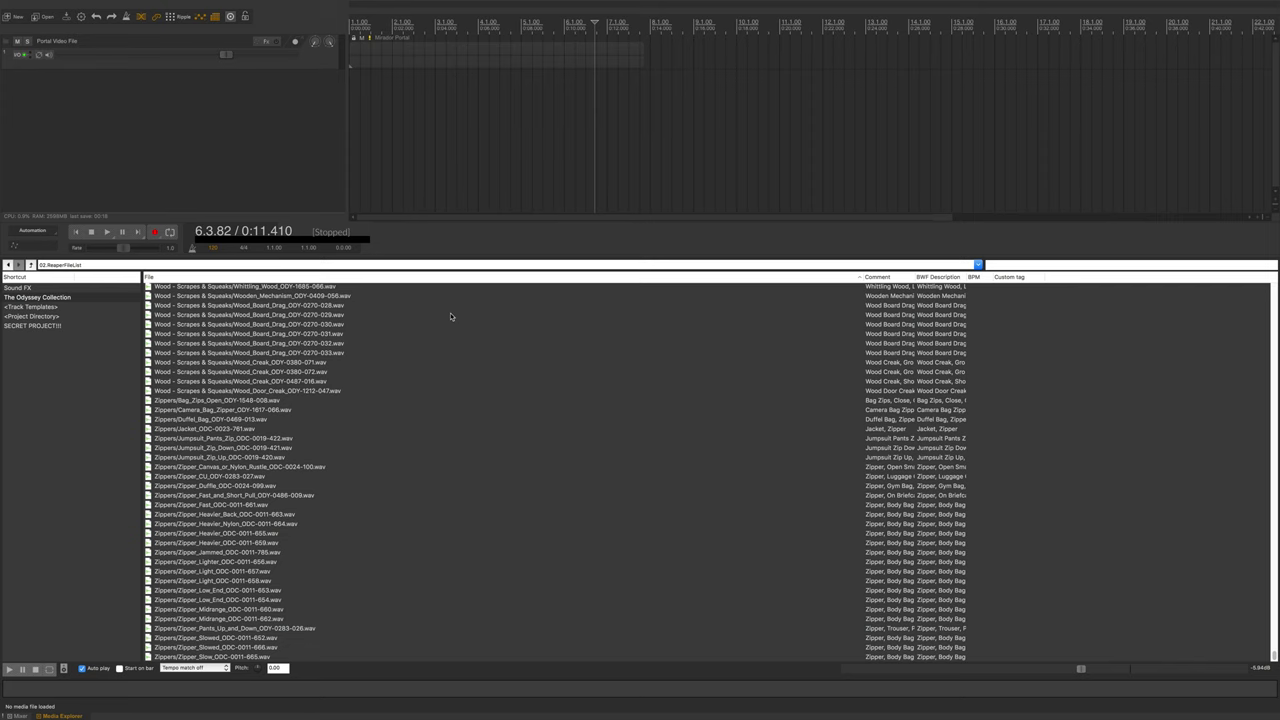
Return to the project start, open the Video Window, move it aside and play the portal video.
{"action": "key", "text": "Home"}
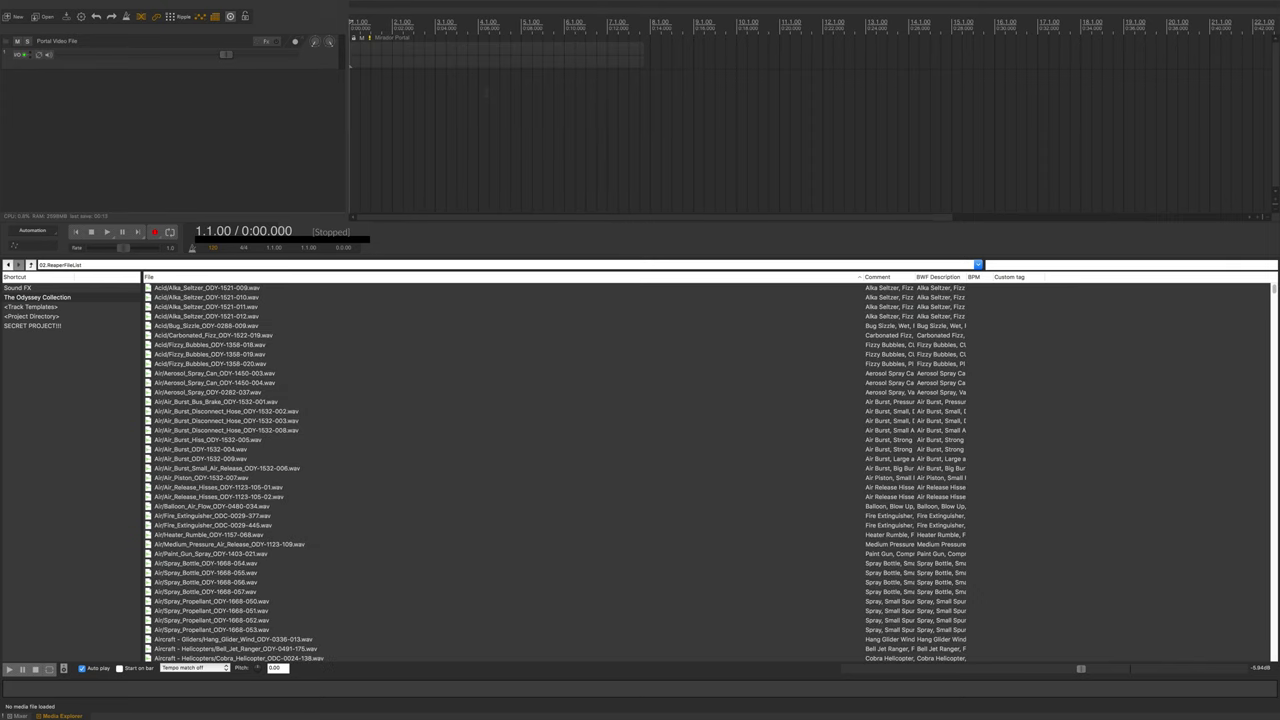
{"action": "key", "text": "ctrl+shift+v"}
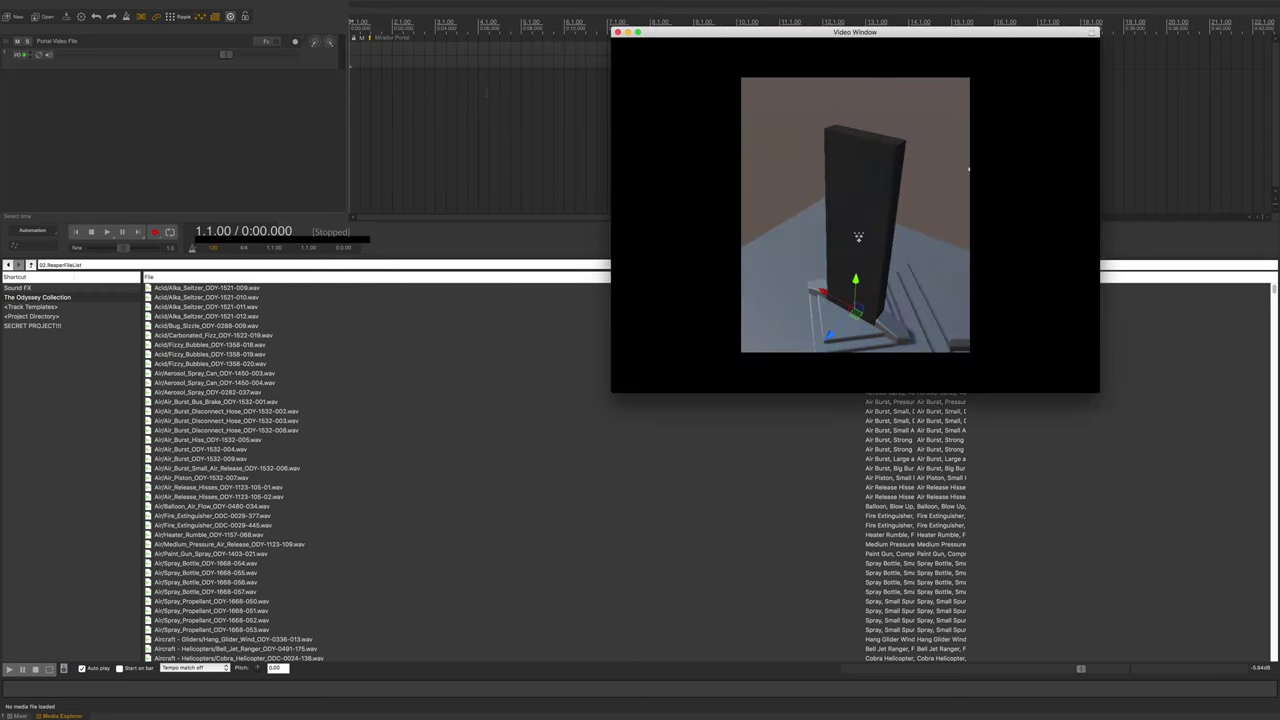
{"action": "left_click_drag", "start_coordinate": [732, 40], "coordinate": [508, 136]}
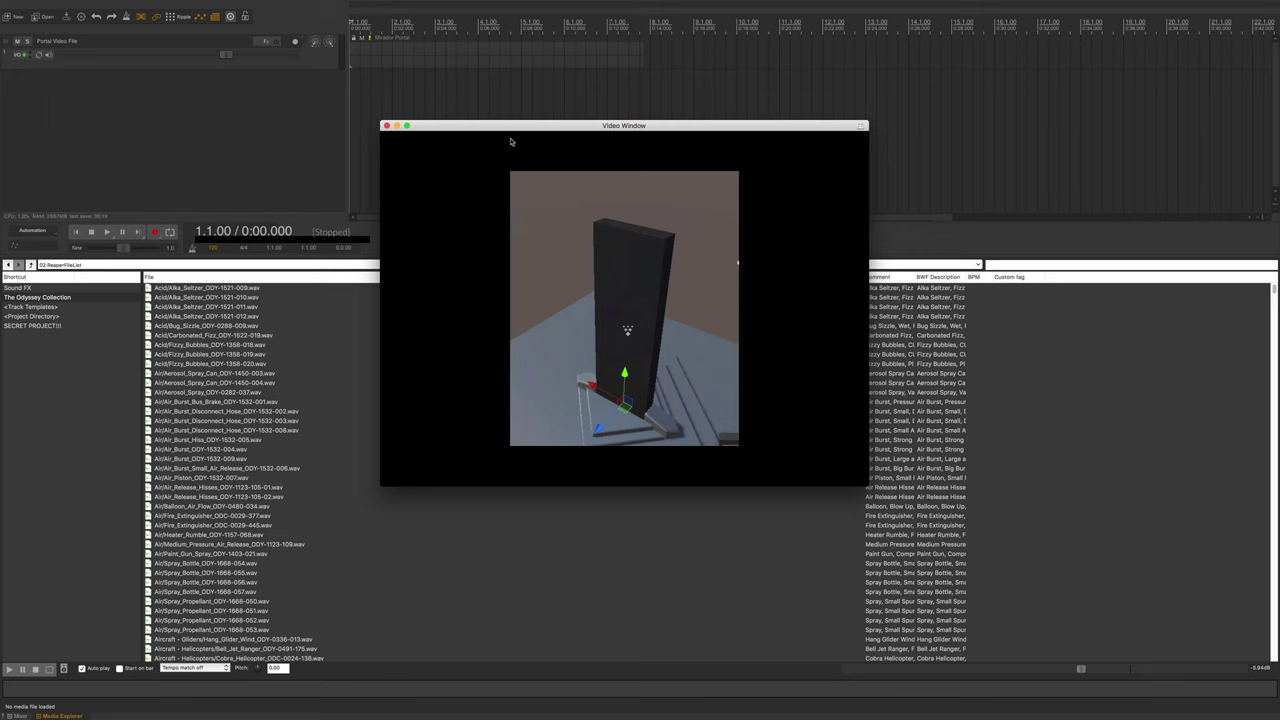
{"action": "key", "text": "space"}
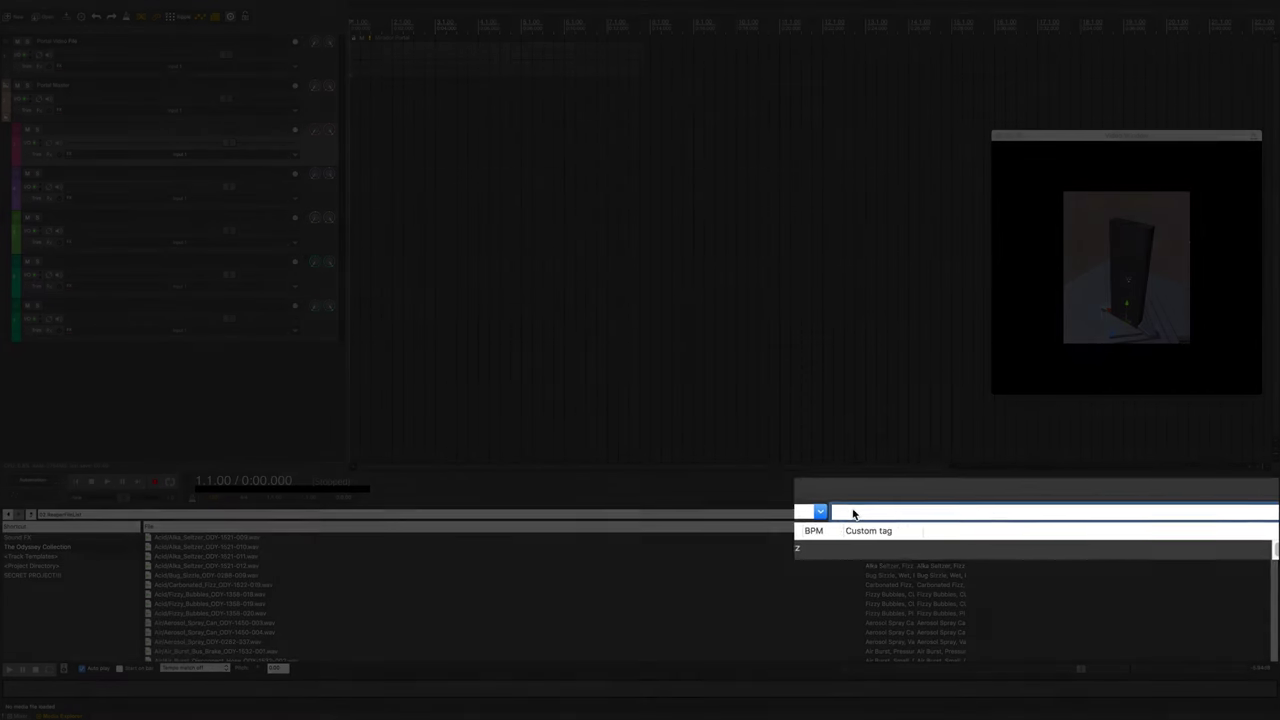
Enter a Media Explorer search to filter the library down to beep sounds.
{"action": "type", "text": "portal"}
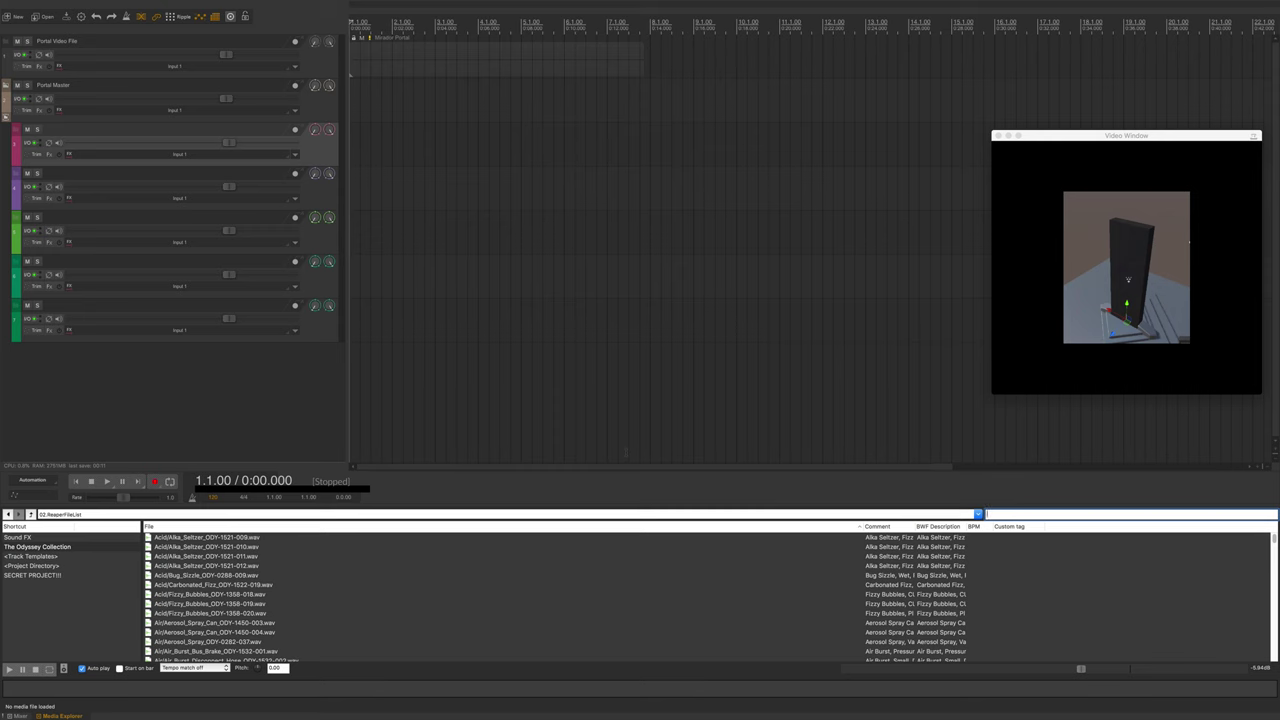
{"action": "type", "text": "p"}
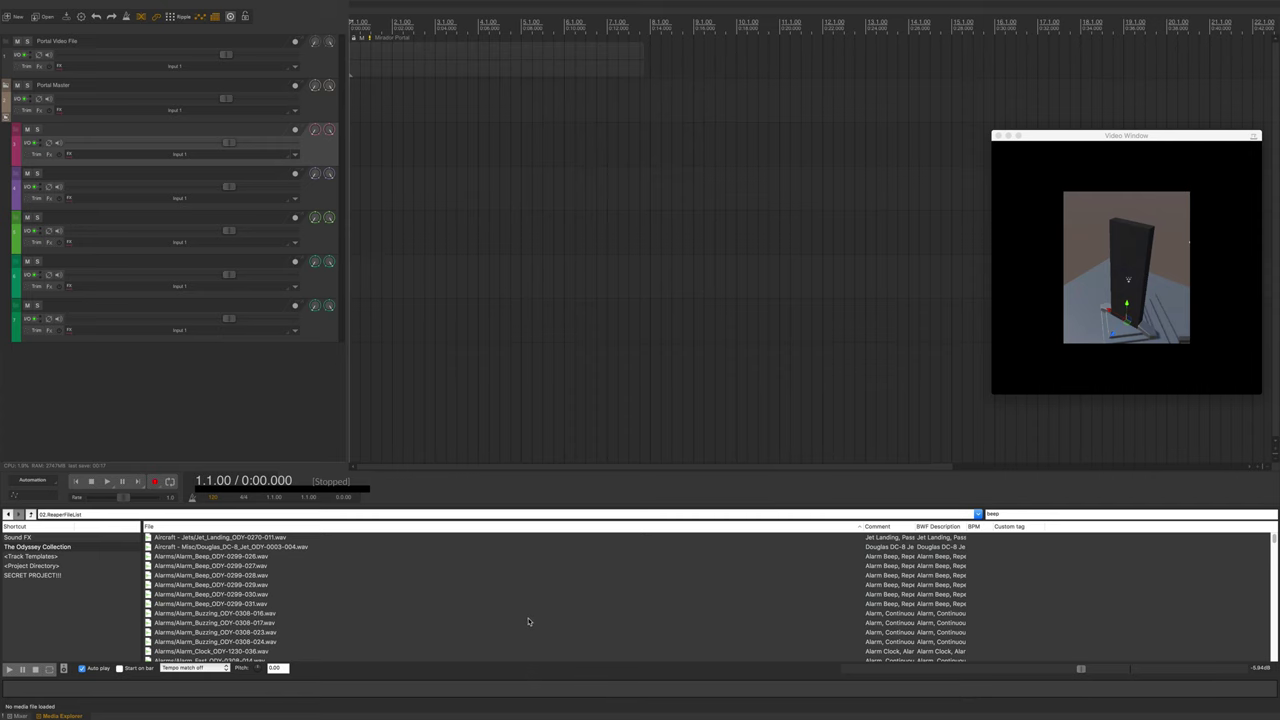
{"action": "scroll", "coordinate": [503, 618], "scroll_direction": "down", "scroll_amount": 8}
{"action": "scroll", "coordinate": [503, 621], "scroll_direction": "down", "scroll_amount": 2}
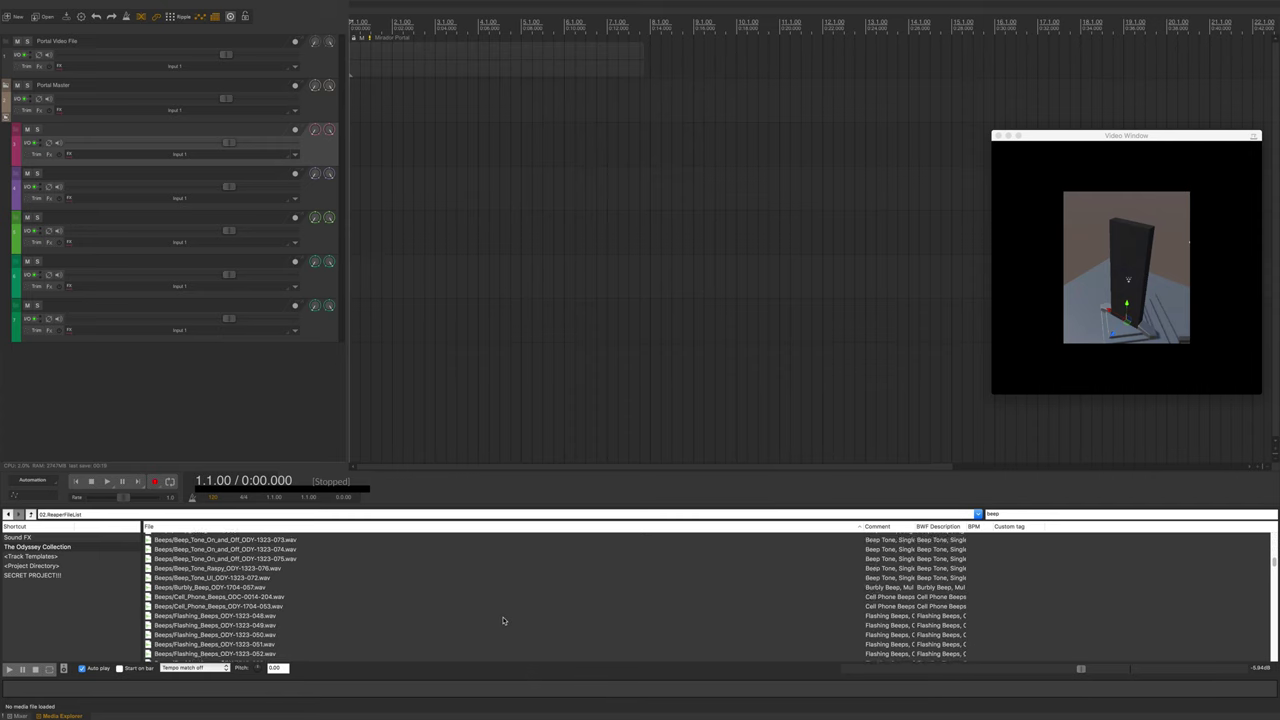
Audition Beeps_Harmonics, Beeps_High_Pitch, Beep_Tone_On_and_Off, Flashing_Beeps and Graphic_Beeps.
{"action": "left_click", "coordinate": [480, 610]}
{"action": "scroll", "coordinate": [440, 600], "scroll_direction": "down", "scroll_amount": 4}
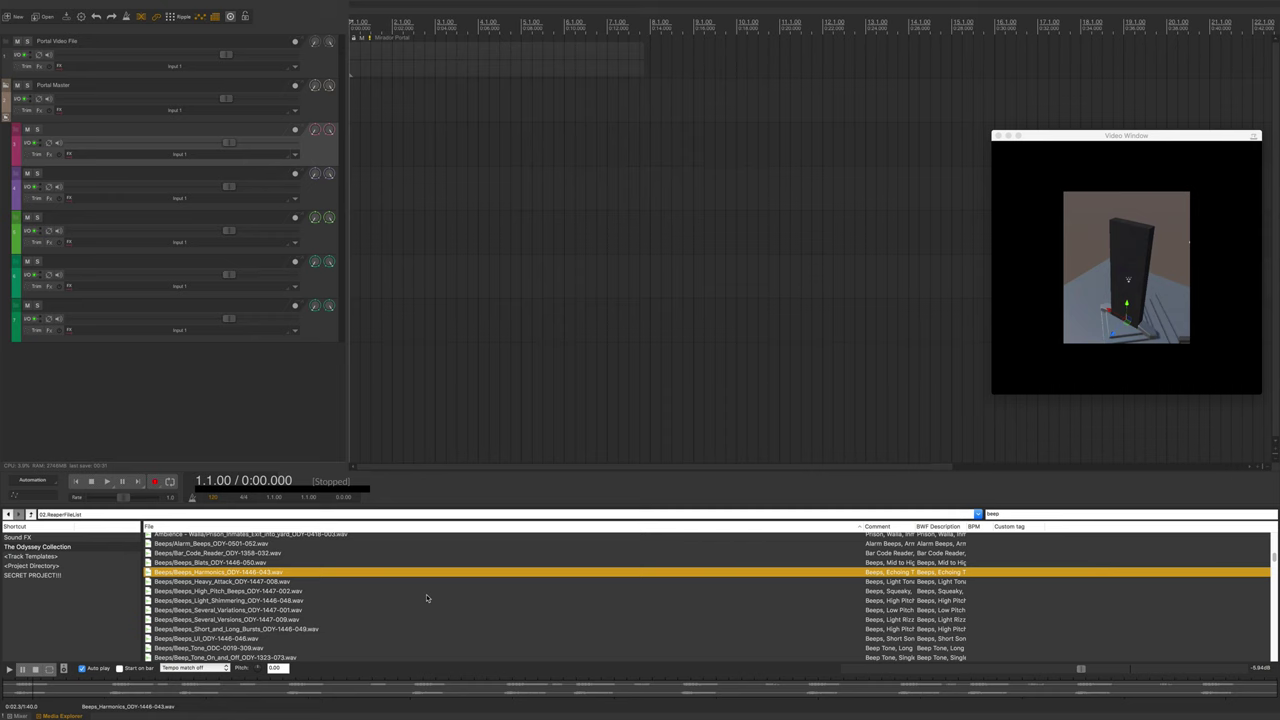
{"action": "left_click", "coordinate": [426, 591]}
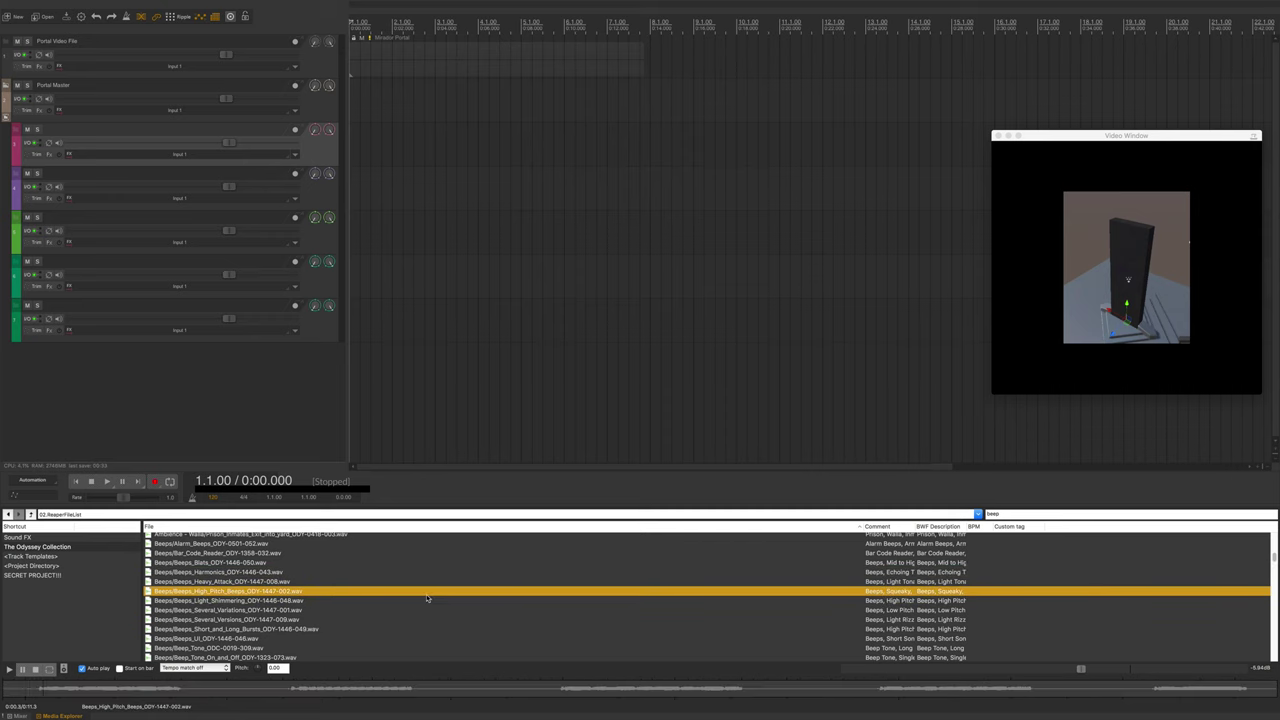
{"action": "scroll", "coordinate": [427, 599], "scroll_direction": "down", "scroll_amount": 2}
{"action": "left_click", "coordinate": [428, 600]}
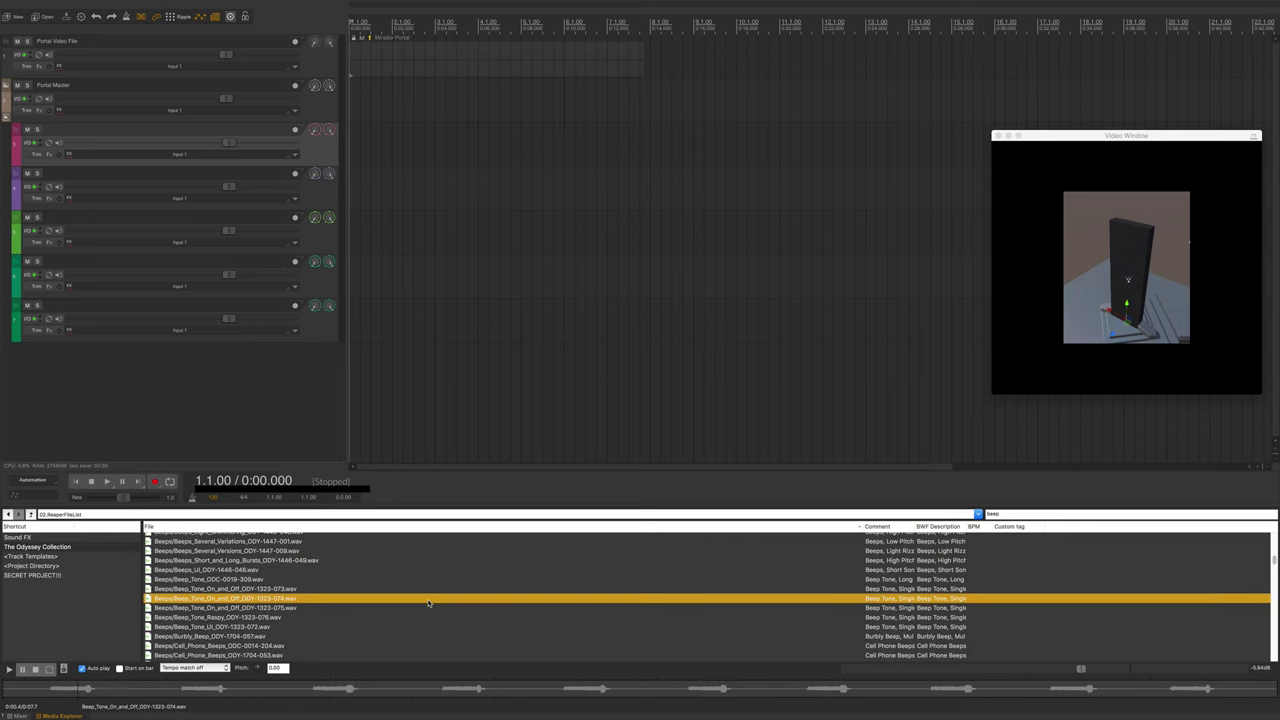
{"action": "scroll", "coordinate": [428, 602], "scroll_direction": "down", "scroll_amount": 2}
{"action": "left_click", "coordinate": [433, 611]}
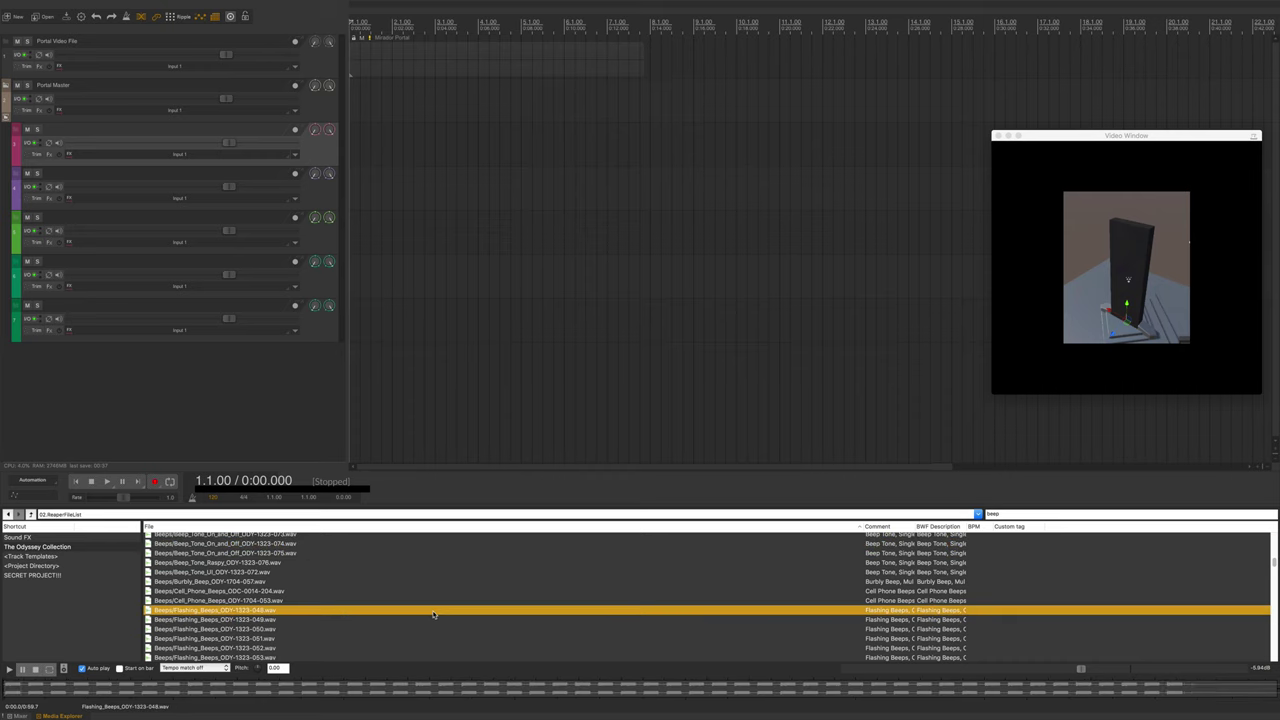
{"action": "scroll", "coordinate": [433, 613], "scroll_direction": "down", "scroll_amount": 2}
{"action": "left_click", "coordinate": [432, 611]}
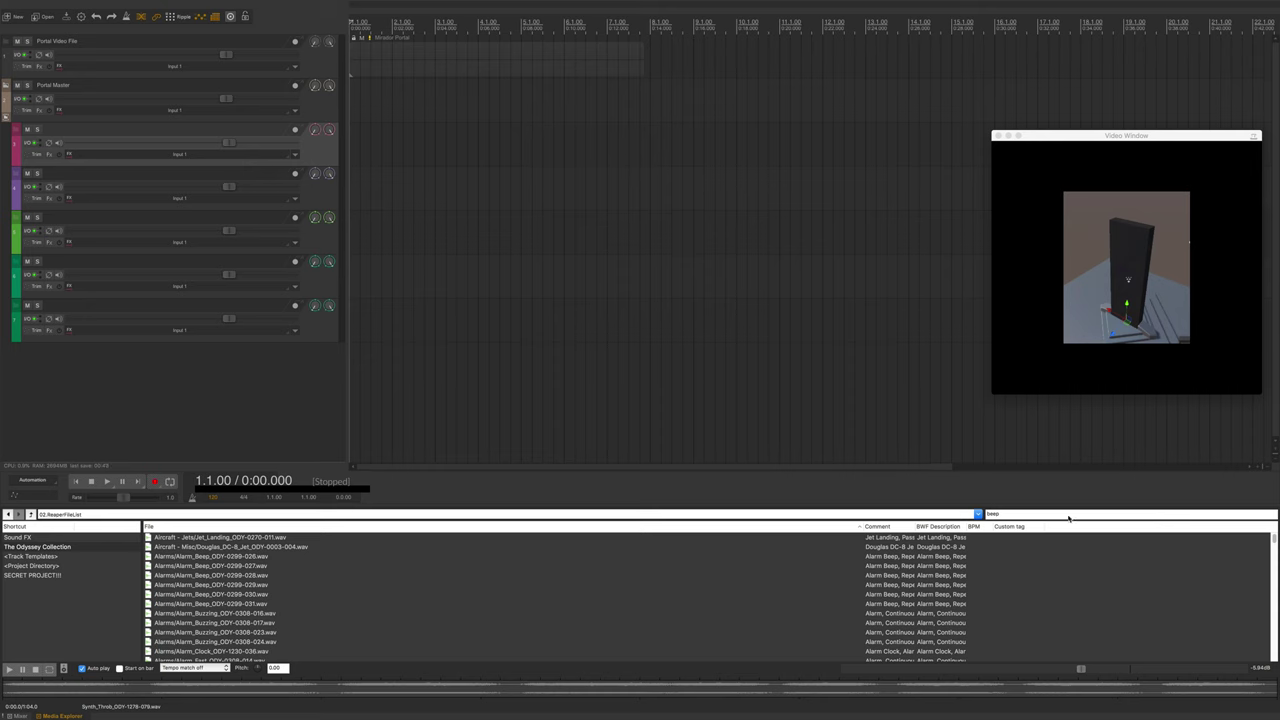
Replace the beep search with 'energy' in the Media Explorer.
{"action": "double_click", "coordinate": [1068, 516]}
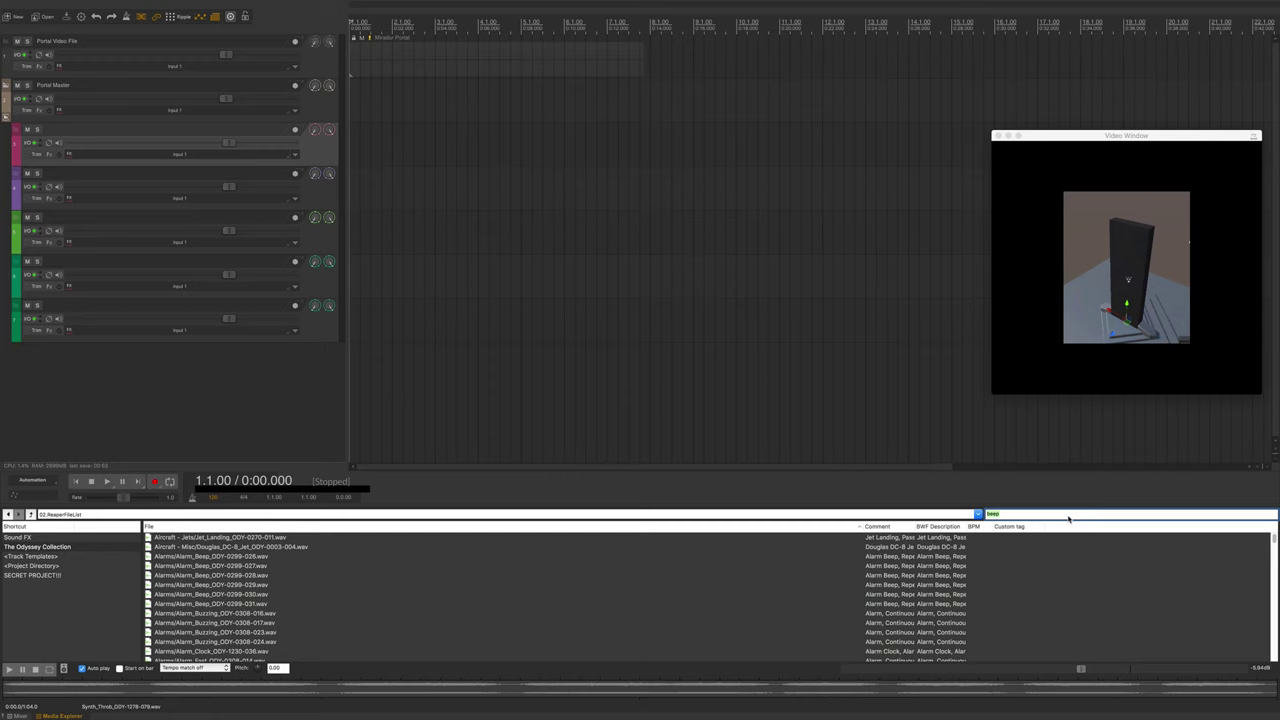
{"action": "type", "text": "energy"}
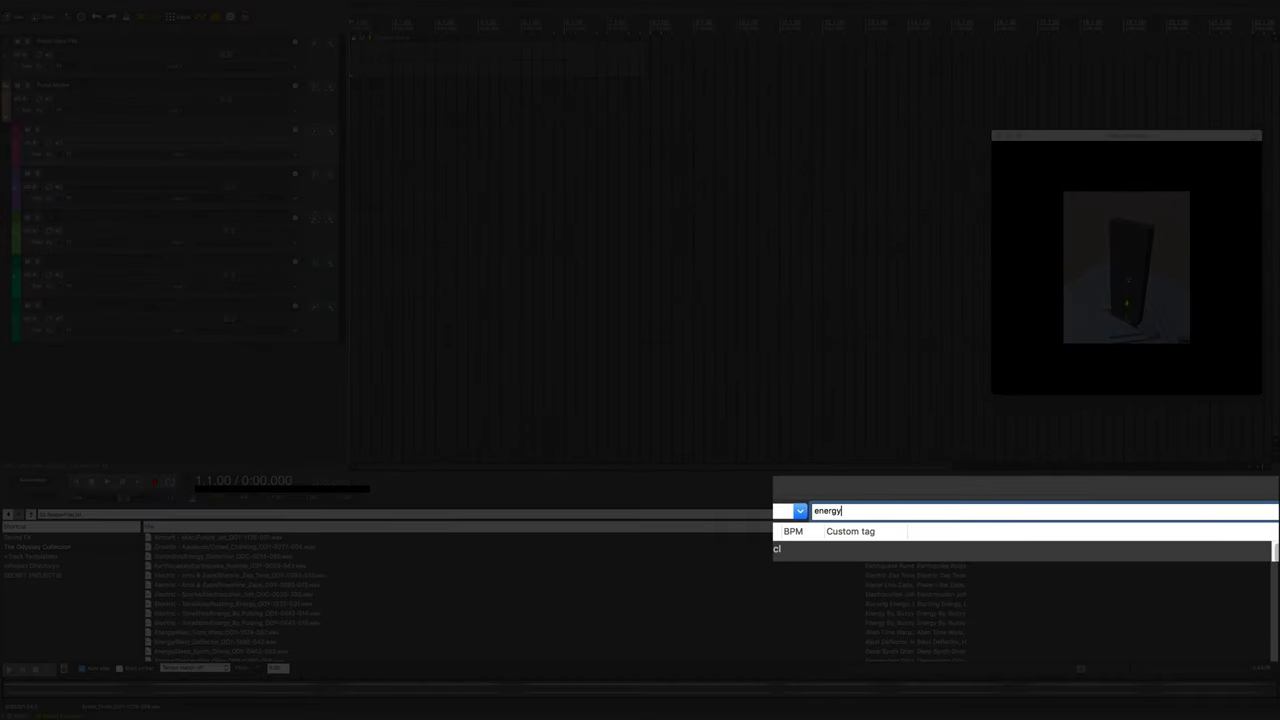
{"action": "key", "text": "Return"}
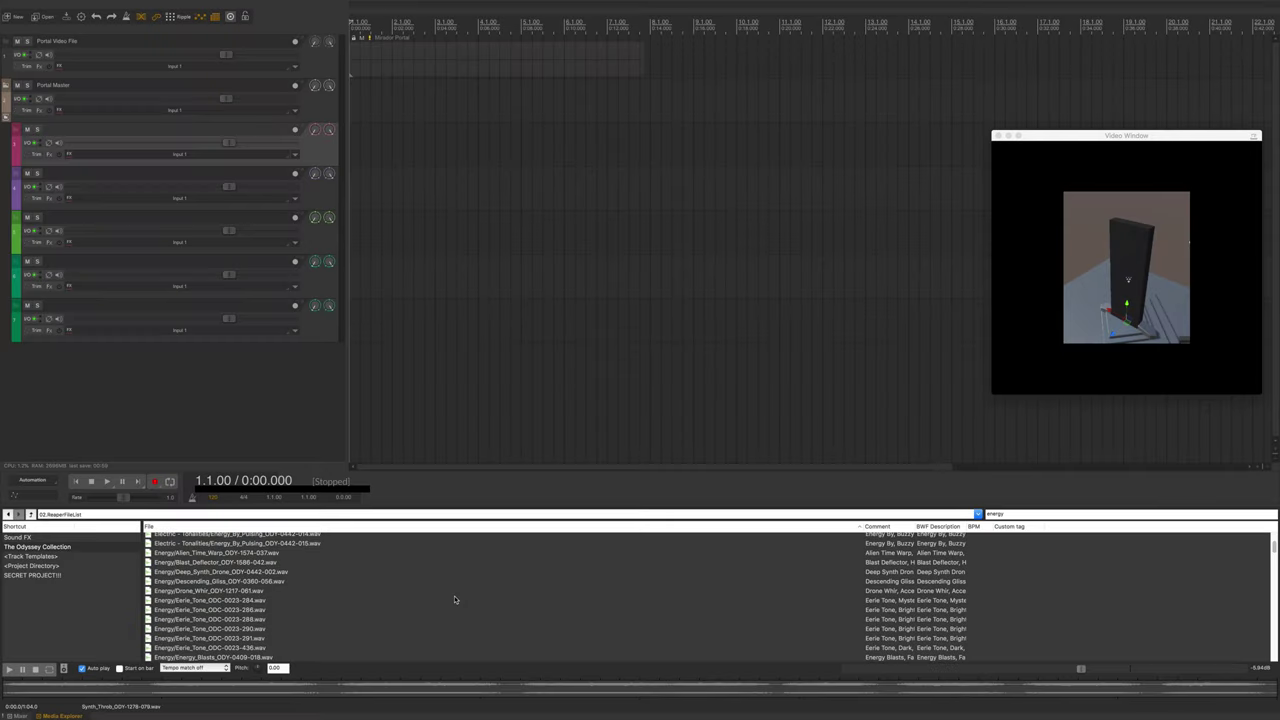
Audition two Eerie_Tone files, select Synth_Swell_ODC-0009-064.wav, and stop the preview.
{"action": "left_click", "coordinate": [454, 598]}
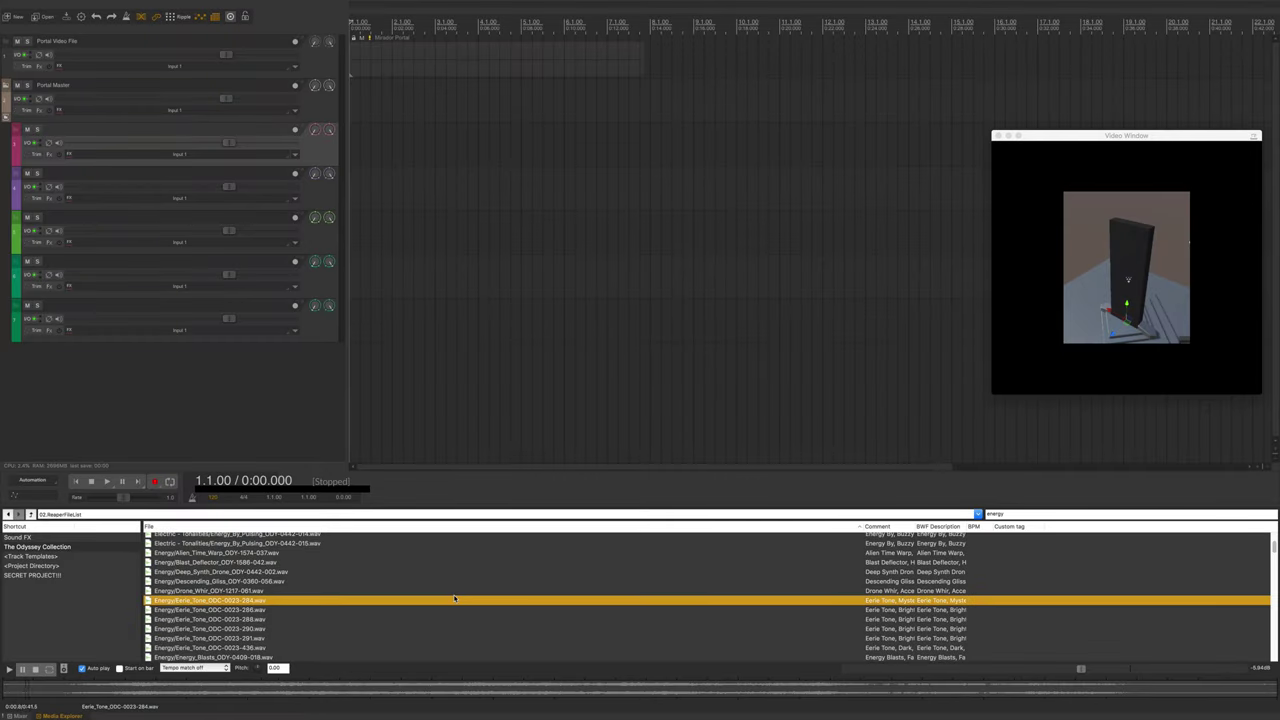
{"action": "left_click", "coordinate": [451, 631]}
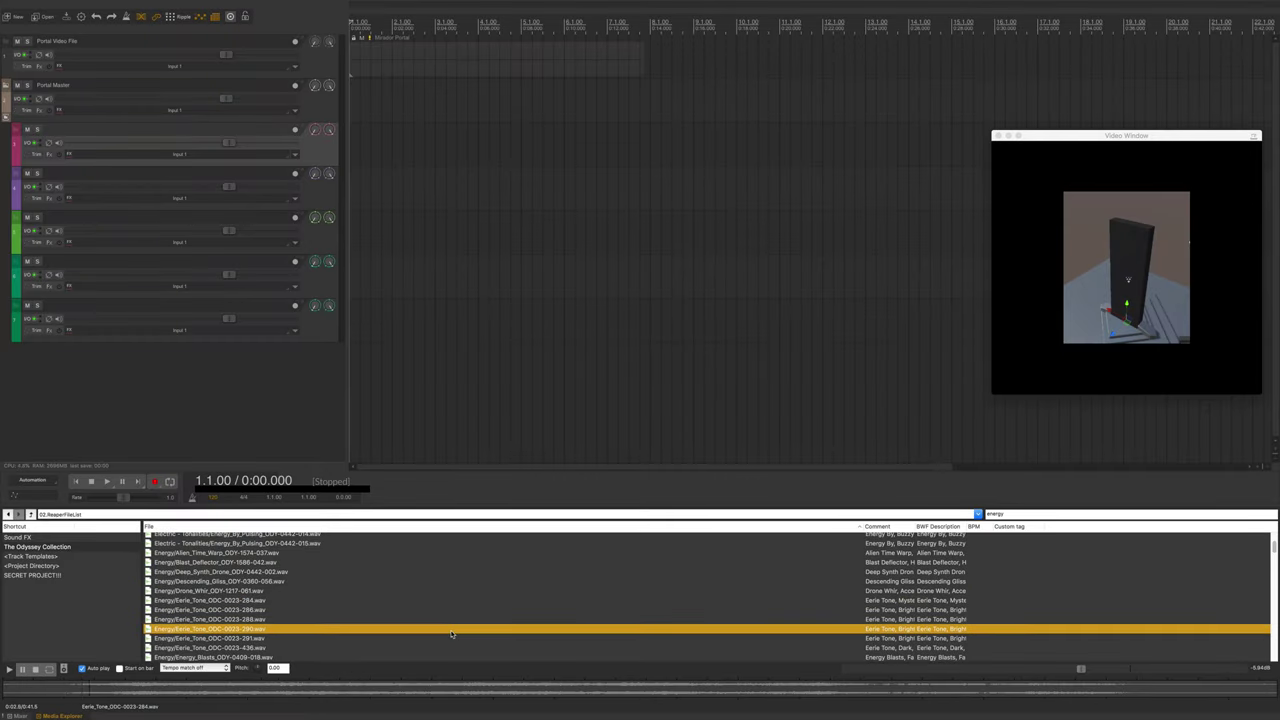
{"action": "scroll", "coordinate": [451, 634], "scroll_direction": "down", "scroll_amount": 2}
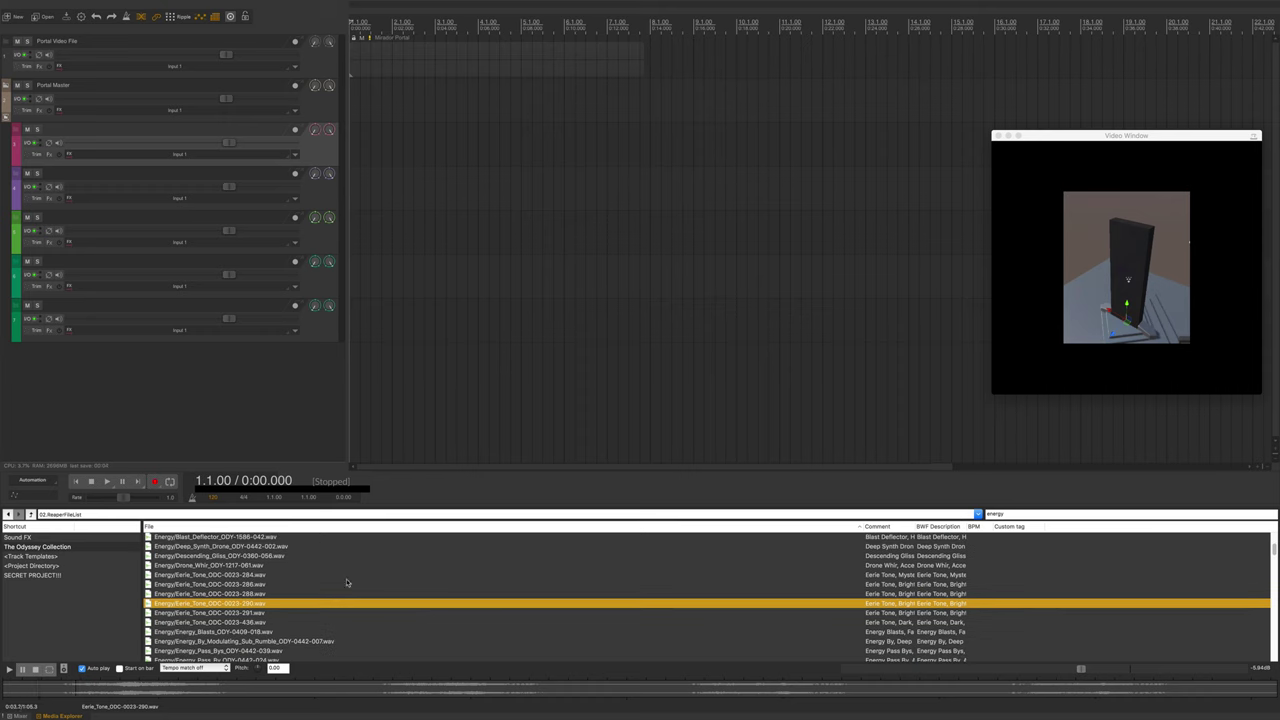
{"action": "scroll", "coordinate": [311, 621], "scroll_direction": "down", "scroll_amount": 5}
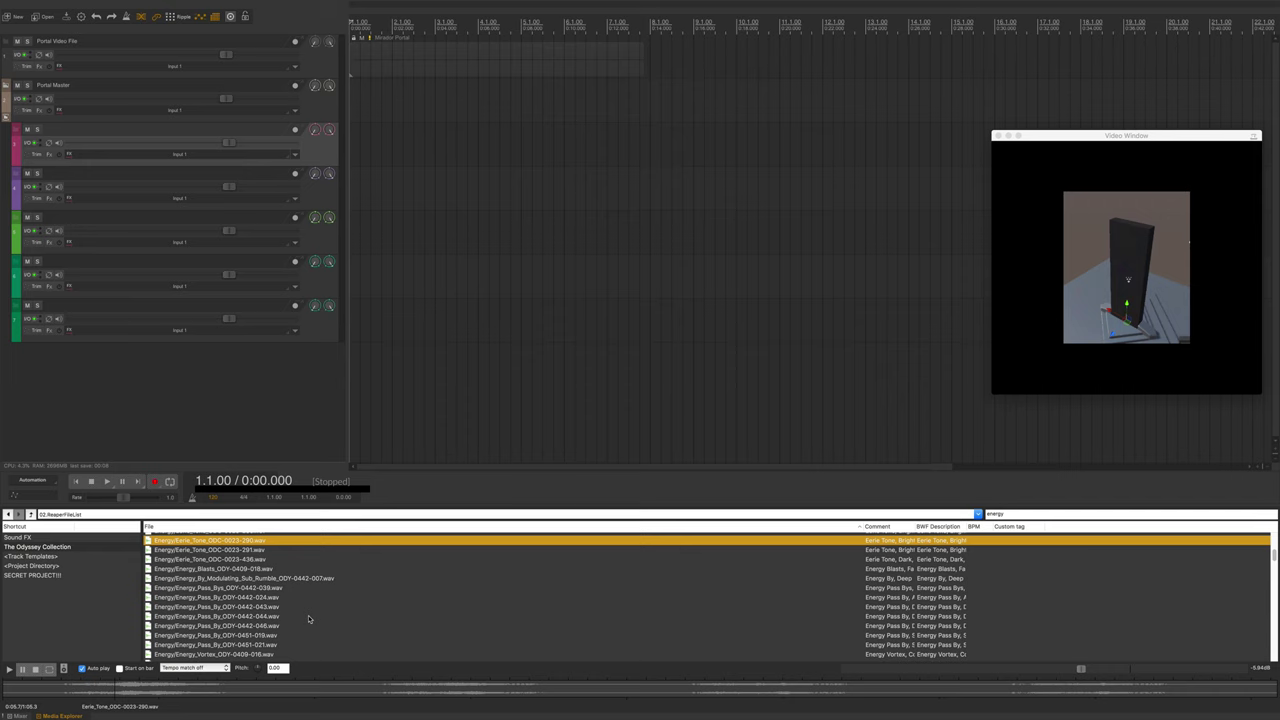
{"action": "scroll", "coordinate": [309, 619], "scroll_direction": "up", "scroll_amount": 5}
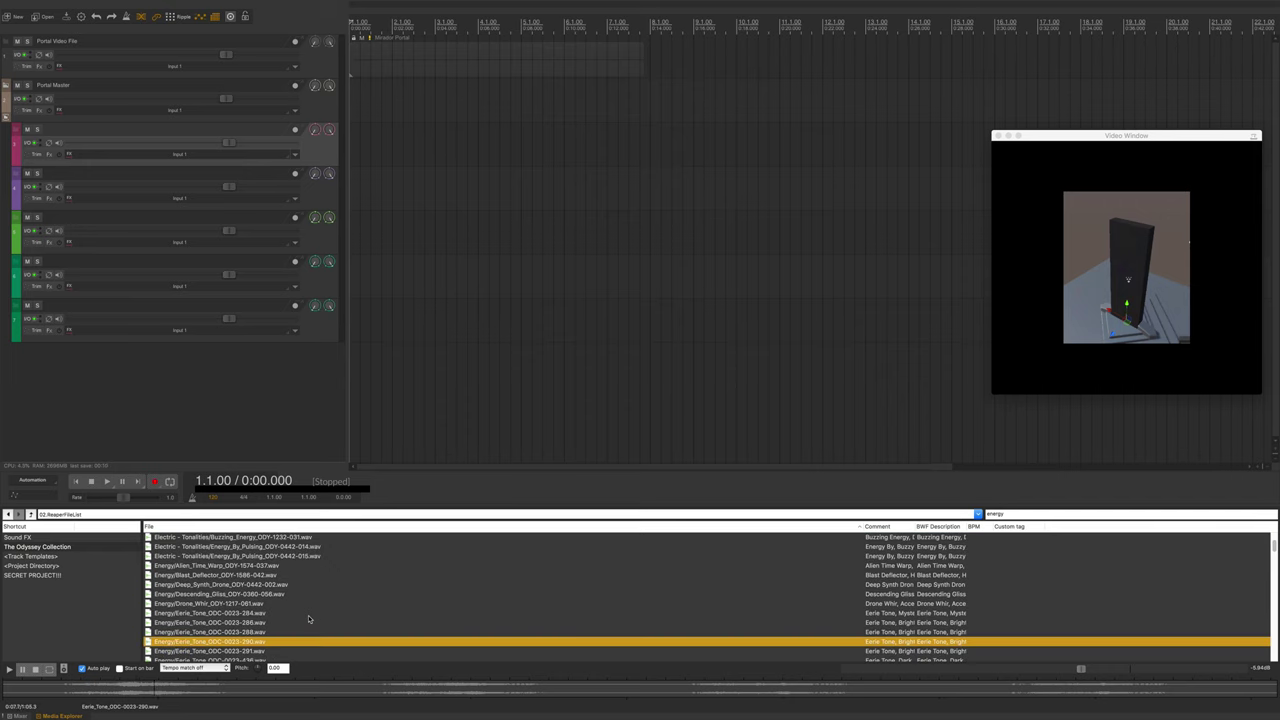
{"action": "scroll", "coordinate": [304, 581], "scroll_direction": "up", "scroll_amount": 2}
{"action": "scroll", "coordinate": [304, 579], "scroll_direction": "down", "scroll_amount": 5}
{"action": "left_click", "coordinate": [252, 548]}
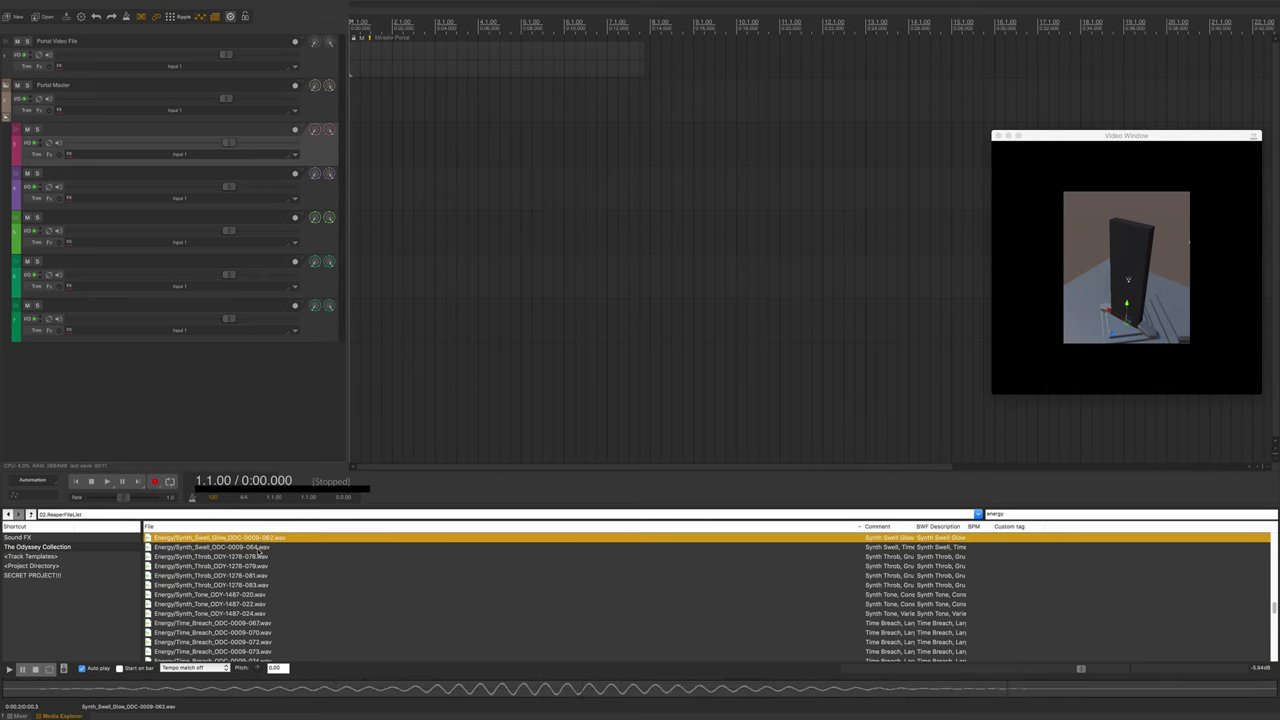
{"action": "scroll", "coordinate": [263, 560], "scroll_direction": "up", "scroll_amount": 1}
{"action": "key", "text": "space"}
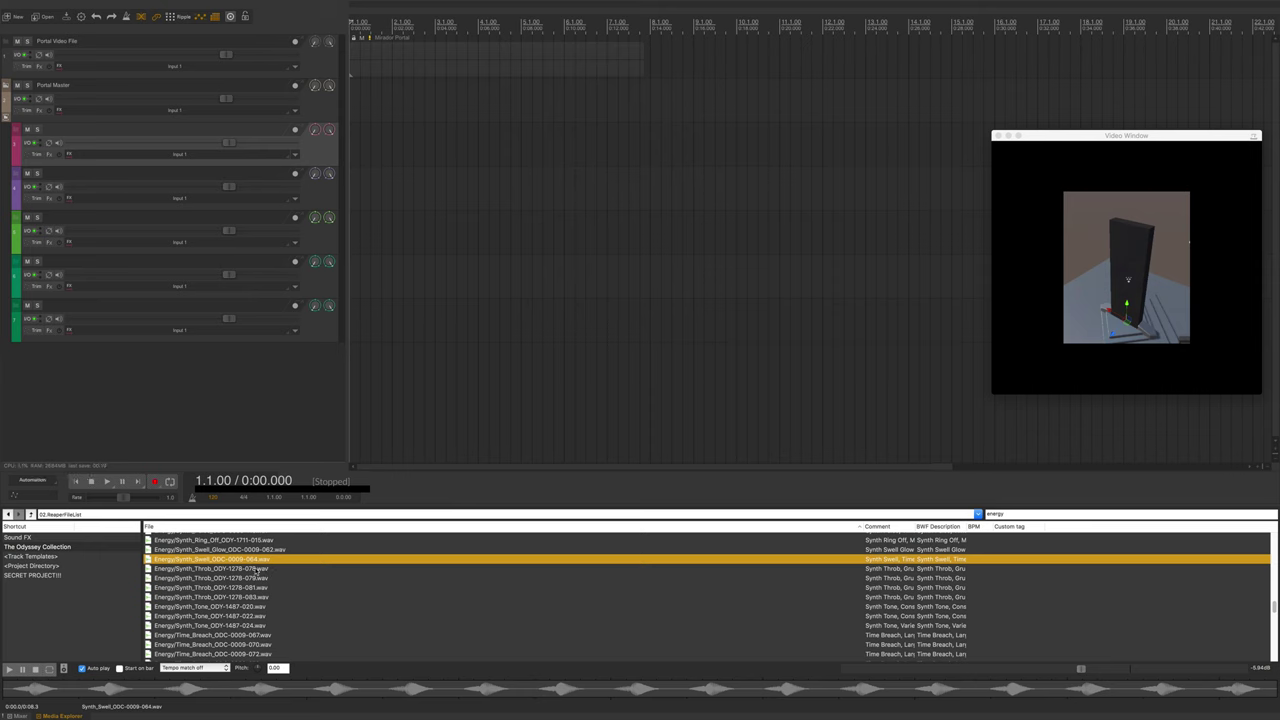
Drop Synth_Swell onto the Portal Intro Beep track, trim it to the project start, and play it.
{"action": "left_click_drag", "start_coordinate": [257, 562], "coordinate": [352, 134]}
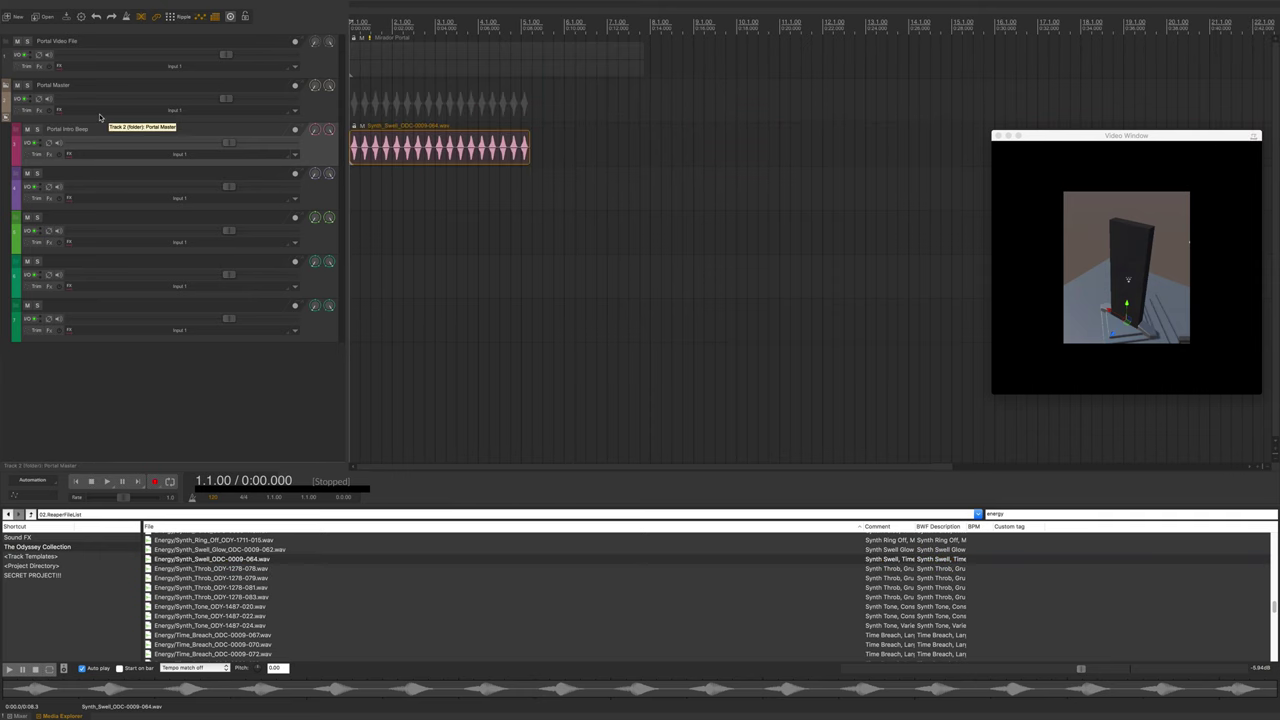
{"action": "left_click", "coordinate": [418, 172]}
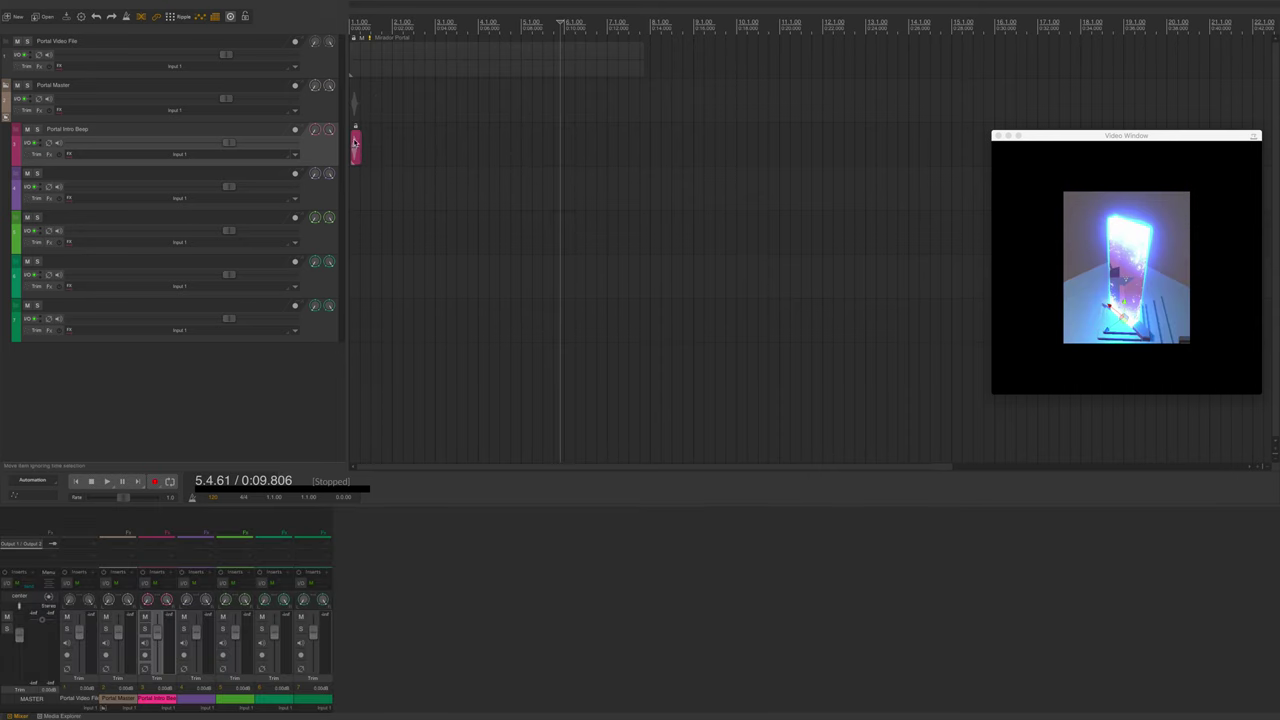
{"action": "left_click_drag", "start_coordinate": [357, 146], "coordinate": [359, 152]}
{"action": "left_click", "coordinate": [361, 151]}
{"action": "key", "text": "space"}
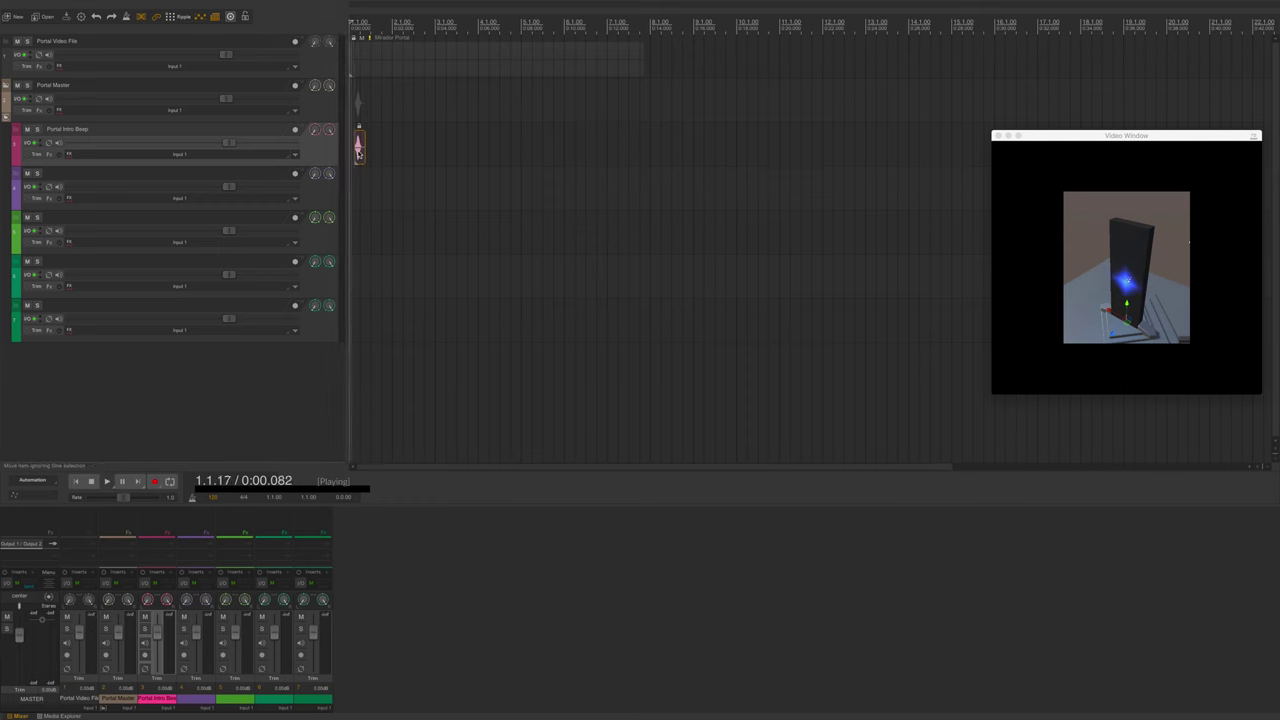
{"action": "key", "text": "space"}
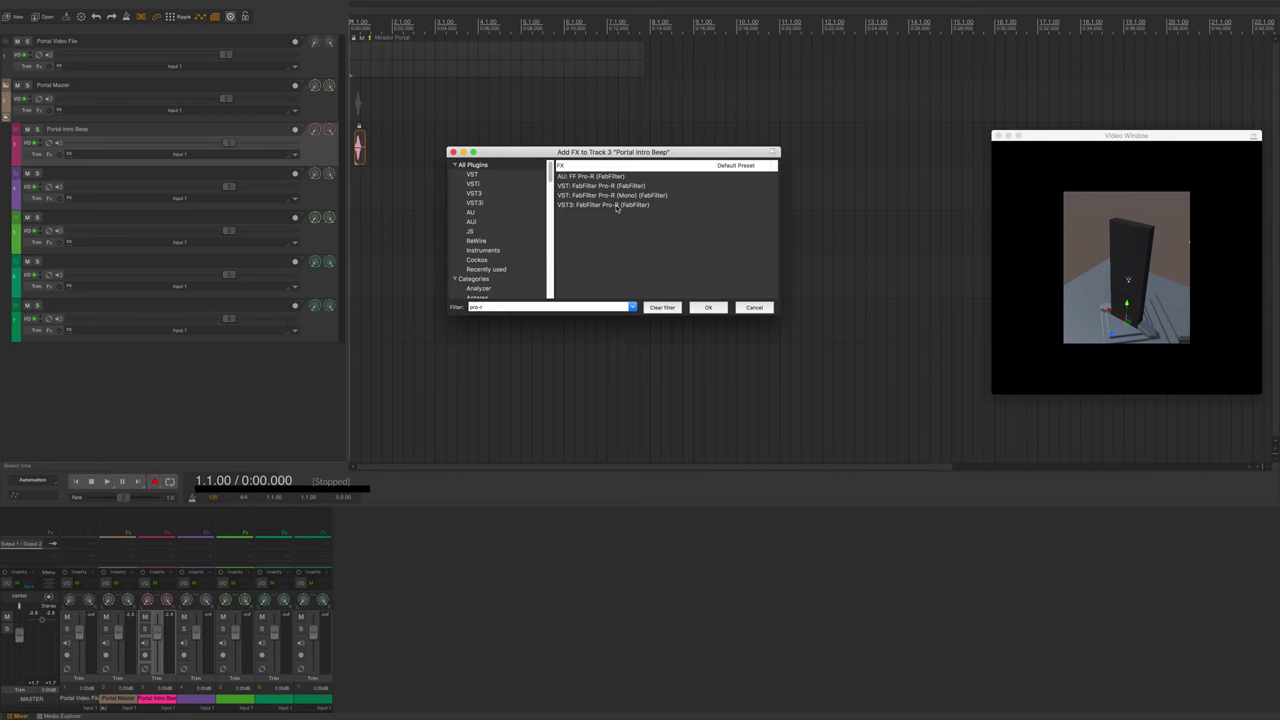
Insert VST3: FabFilter Pro-R on the Portal Intro Beep track, audition it, then close its window.
{"action": "left_click", "coordinate": [617, 205]}
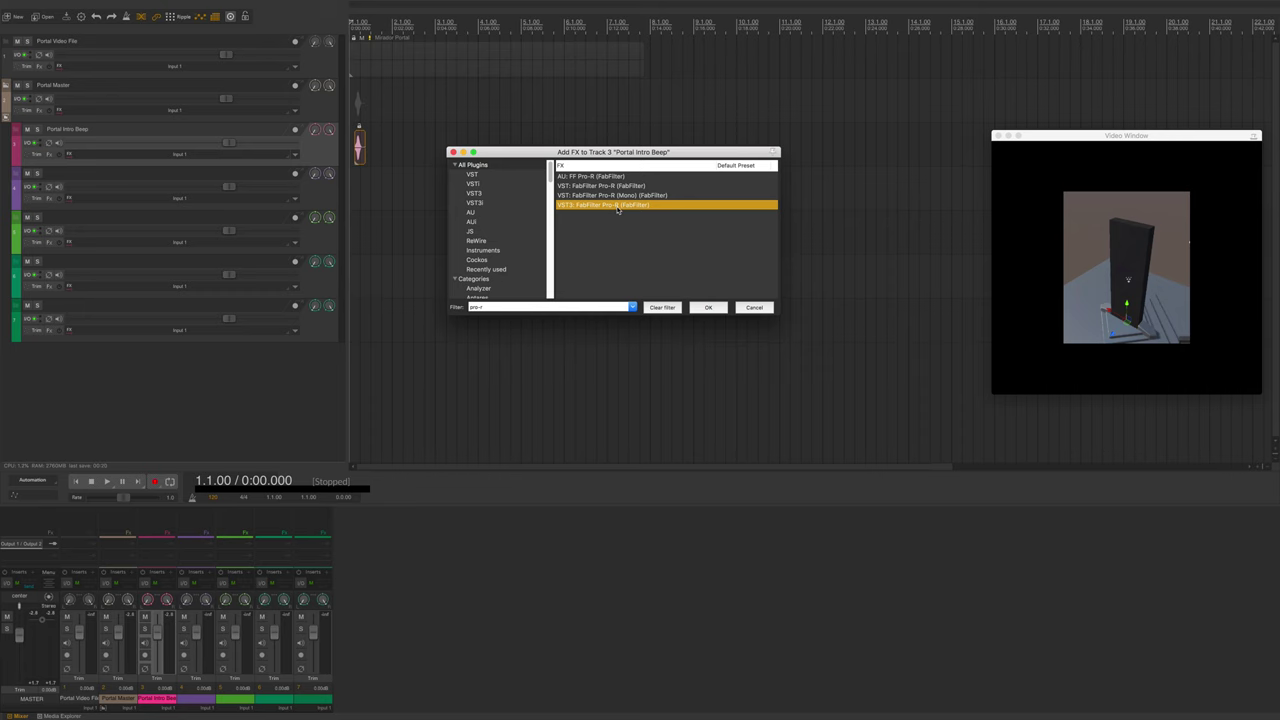
{"action": "double_click", "coordinate": [617, 205]}
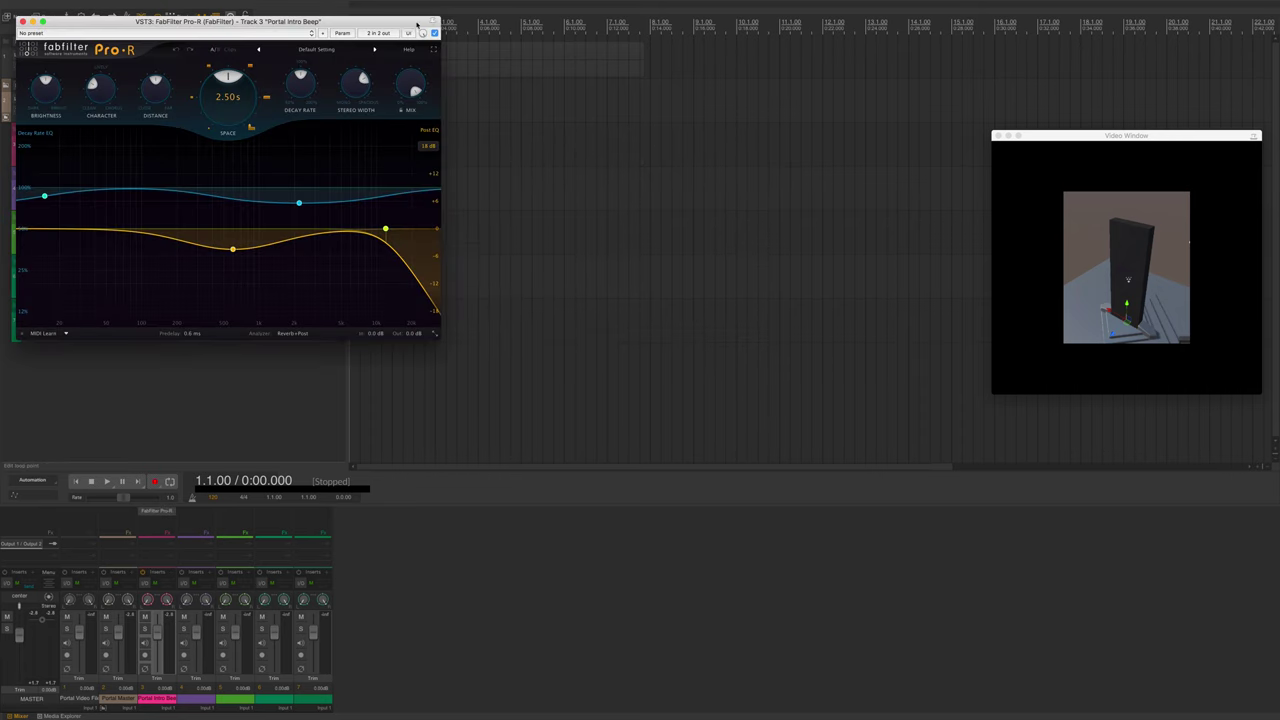
{"action": "left_click_drag", "start_coordinate": [417, 24], "coordinate": [828, 122]}
{"action": "mouse_move", "coordinate": [640, 345]}
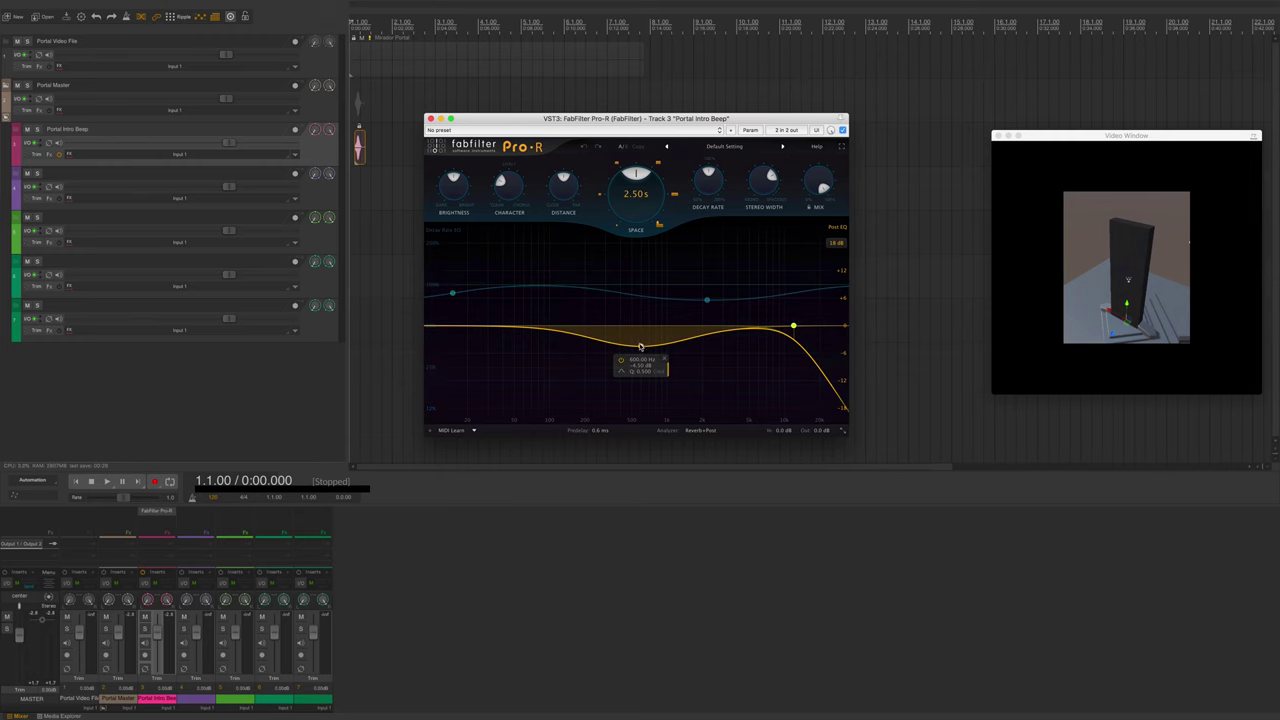
{"action": "key", "text": "space"}
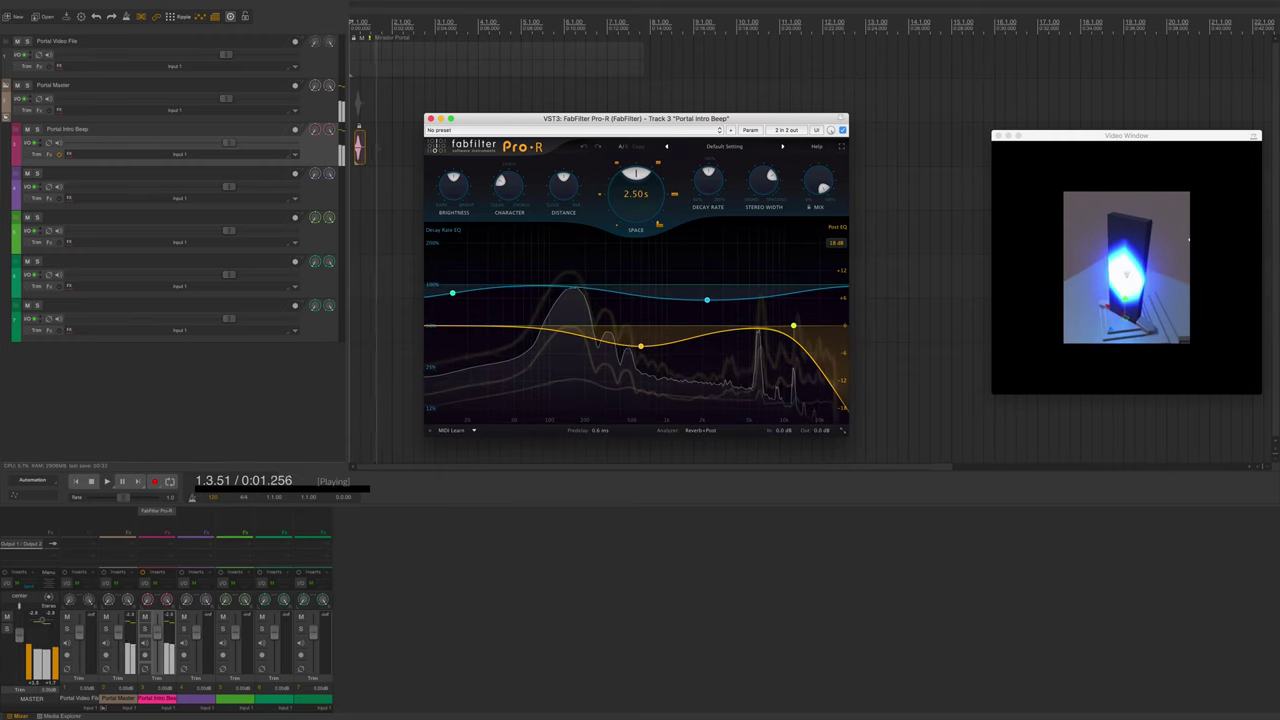
{"action": "key", "text": "space"}
{"action": "left_click", "coordinate": [430, 118]}
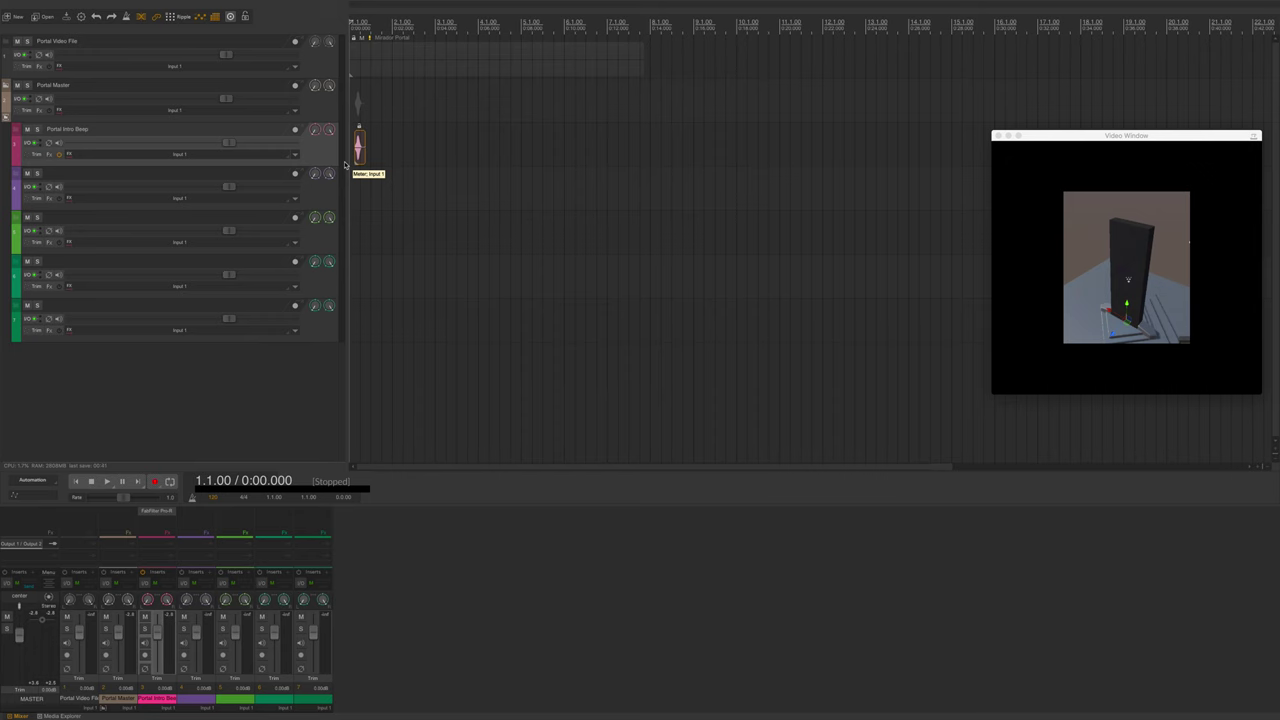
Bring the Media Explorer back with Ctrl+Alt+X and browse the energy results.
{"action": "key", "text": "ctrl+alt+x"}
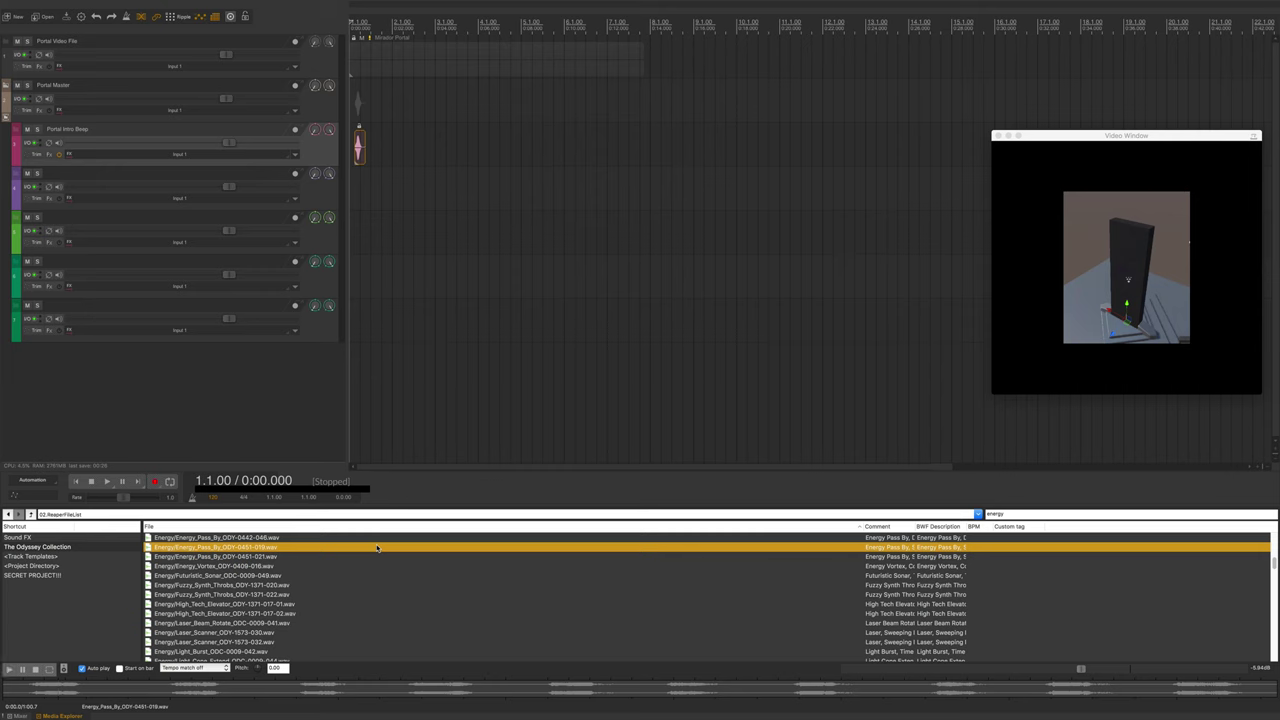
{"action": "scroll", "coordinate": [377, 548], "scroll_direction": "down", "scroll_amount": 3}
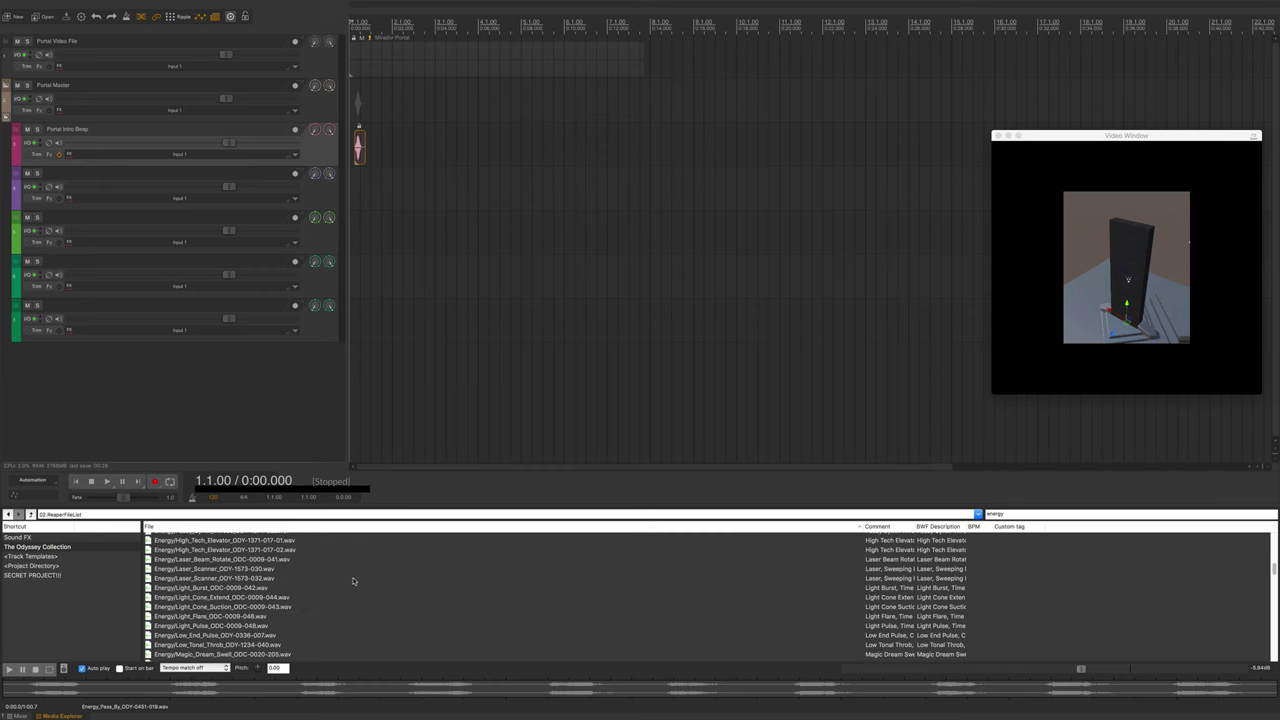
{"action": "scroll", "coordinate": [353, 581], "scroll_direction": "down", "scroll_amount": 5}
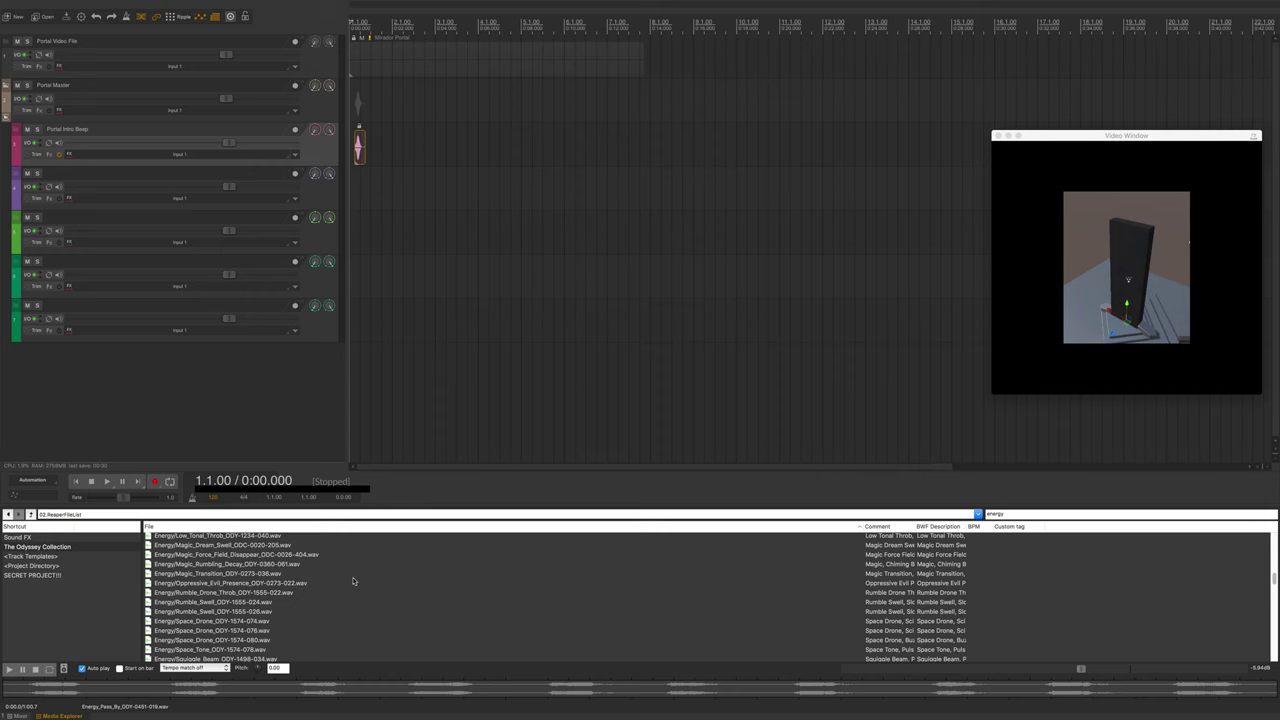
{"action": "scroll", "coordinate": [353, 581], "scroll_direction": "down", "scroll_amount": 6}
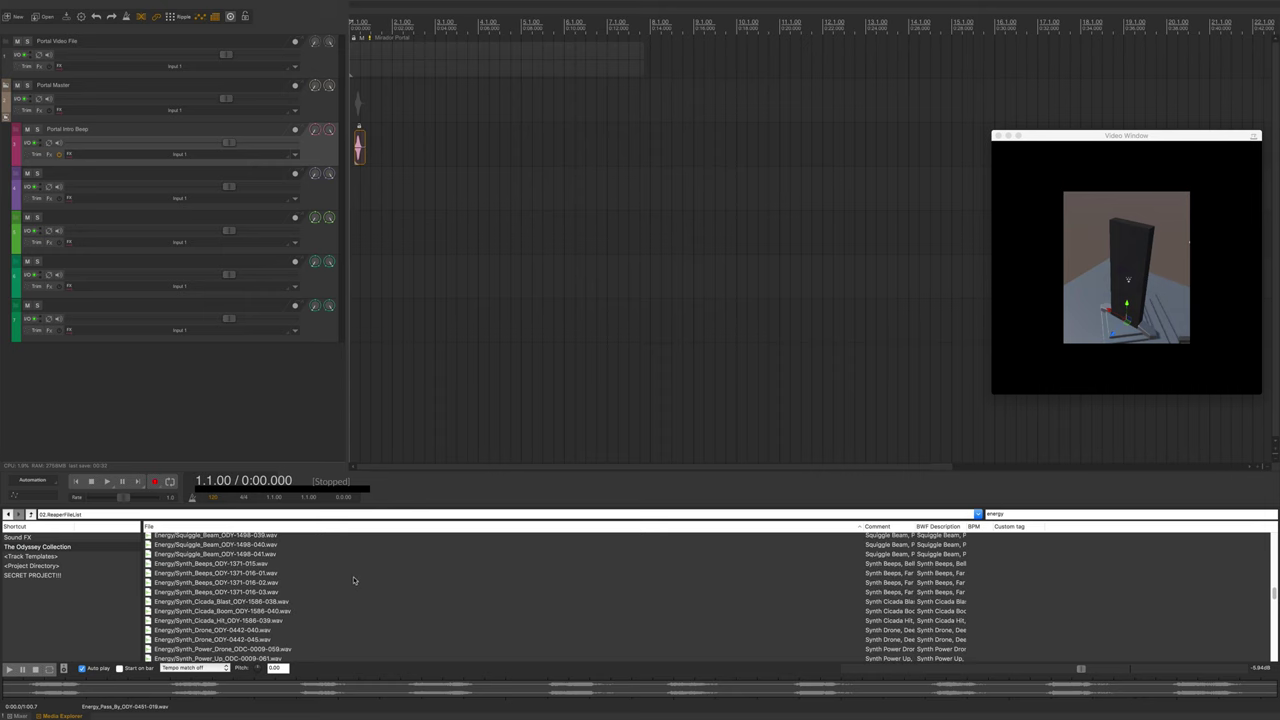
{"action": "scroll", "coordinate": [353, 579], "scroll_direction": "down", "scroll_amount": 10}
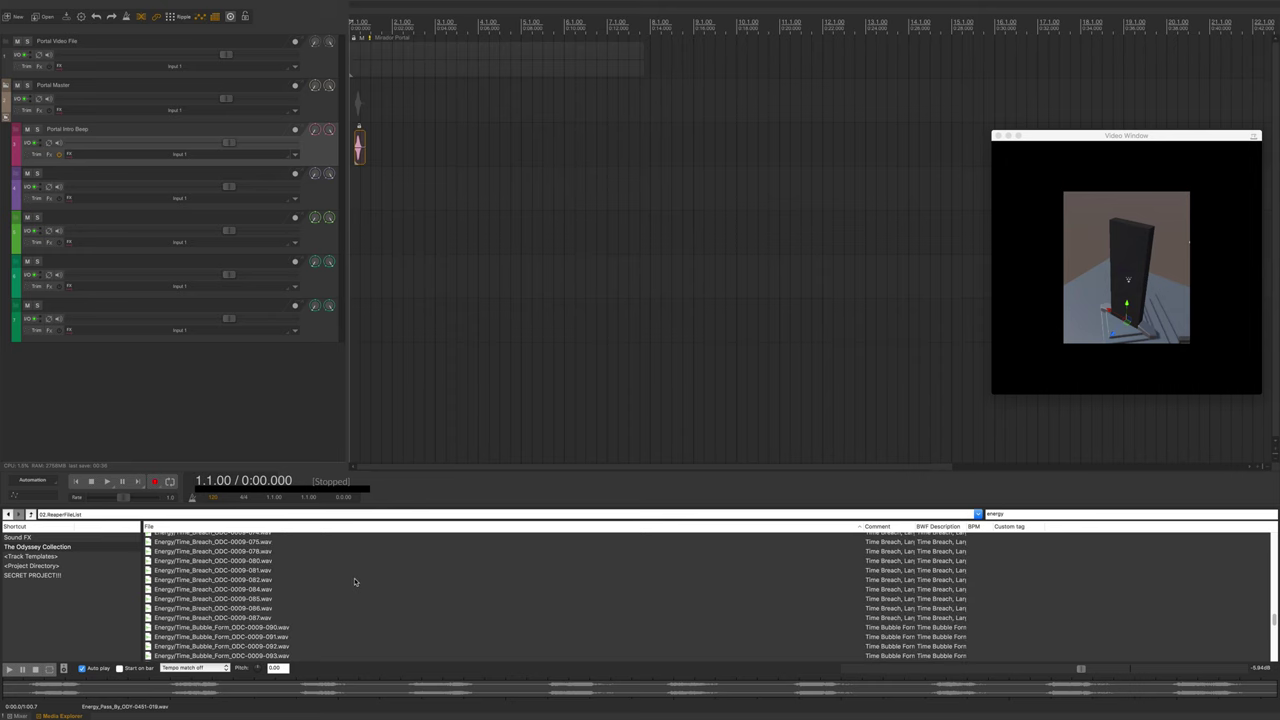
{"action": "scroll", "coordinate": [354, 580], "scroll_direction": "down", "scroll_amount": 10}
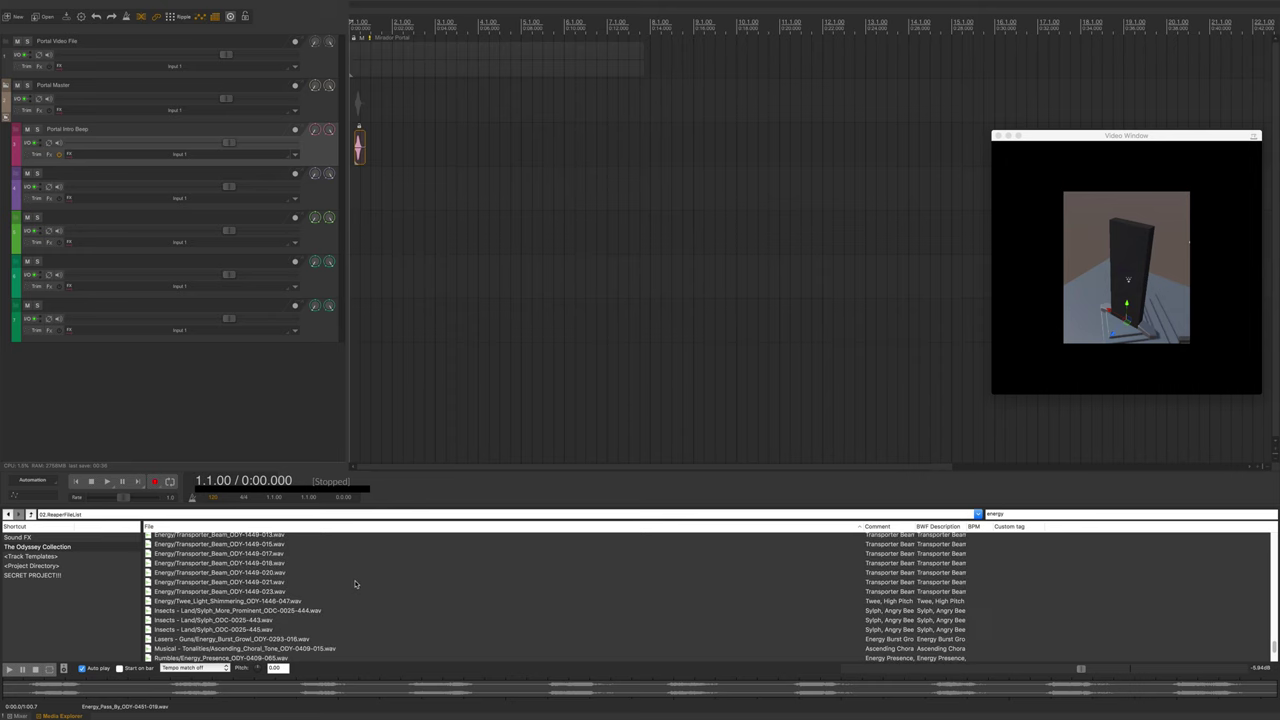
{"action": "scroll", "coordinate": [355, 582], "scroll_direction": "down", "scroll_amount": 3}
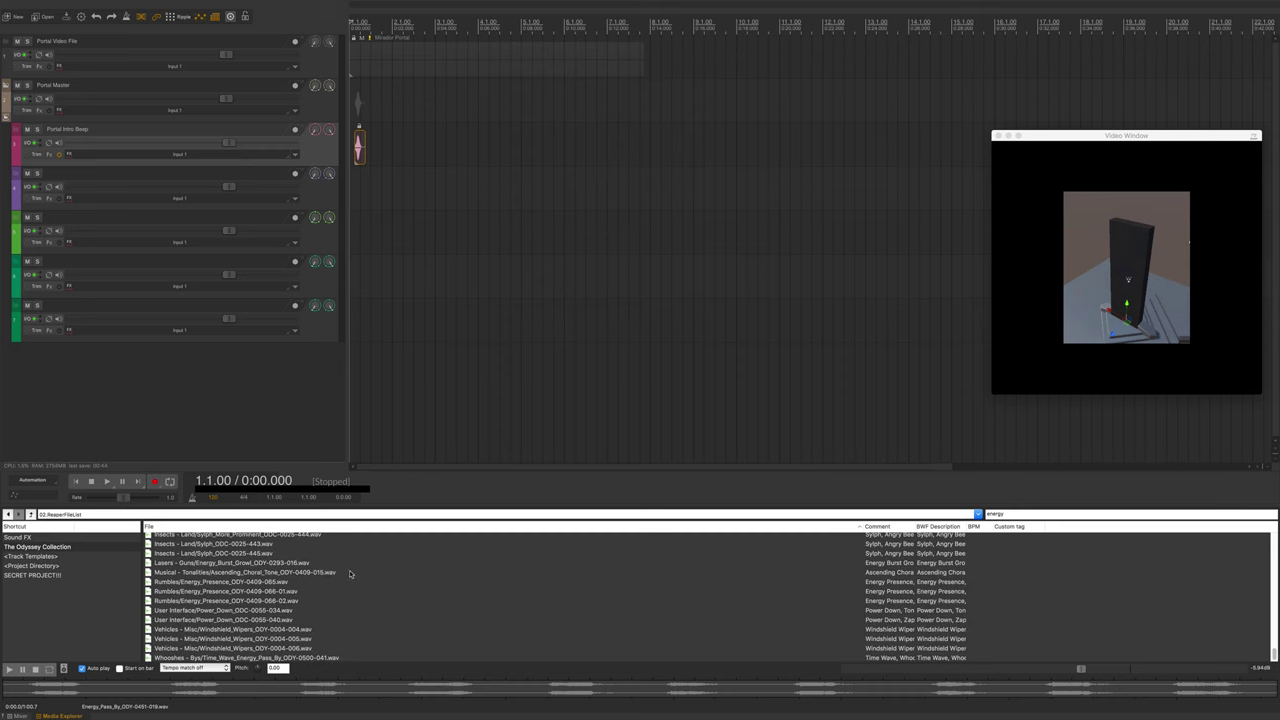
{"action": "scroll", "coordinate": [304, 637], "scroll_direction": "up", "scroll_amount": 4}
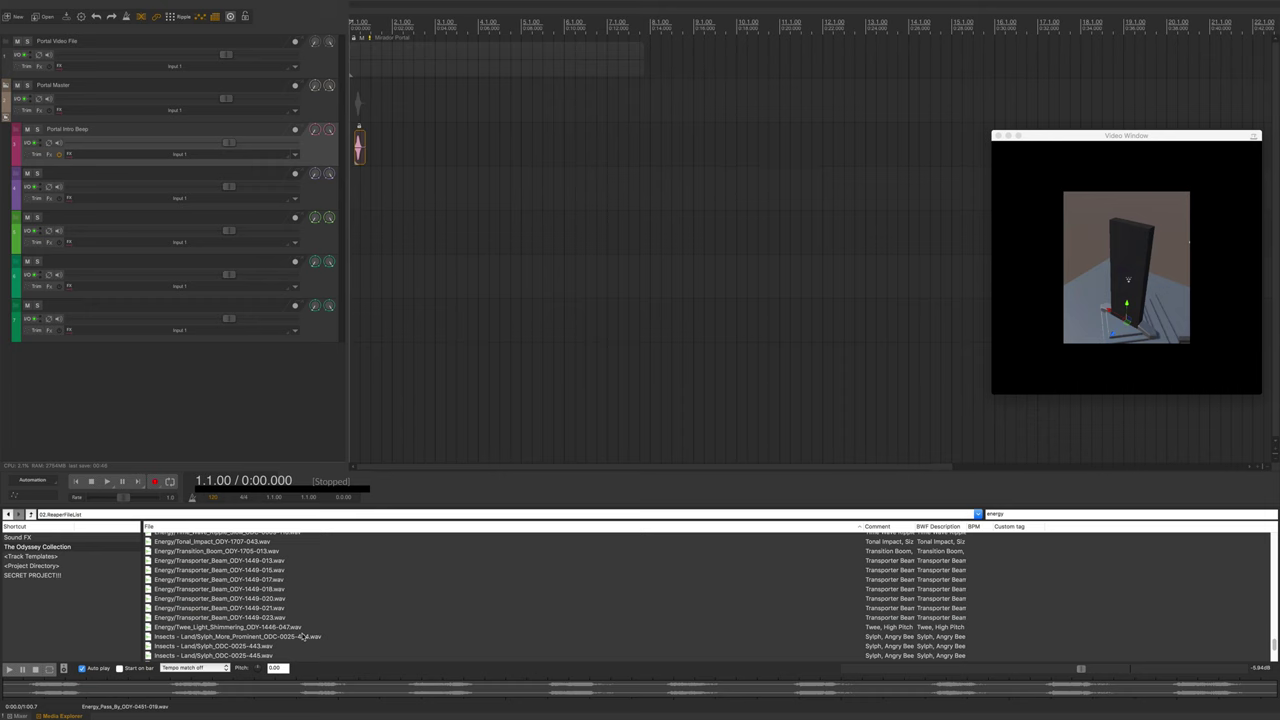
Preview Transporter Beam and two Time_Wave_Pass_By samples, then select Time_Breach_ODC-0009-078.wav.
{"action": "left_click", "coordinate": [295, 571]}
{"action": "scroll", "coordinate": [295, 572], "scroll_direction": "up", "scroll_amount": 3}
{"action": "left_click", "coordinate": [296, 574]}
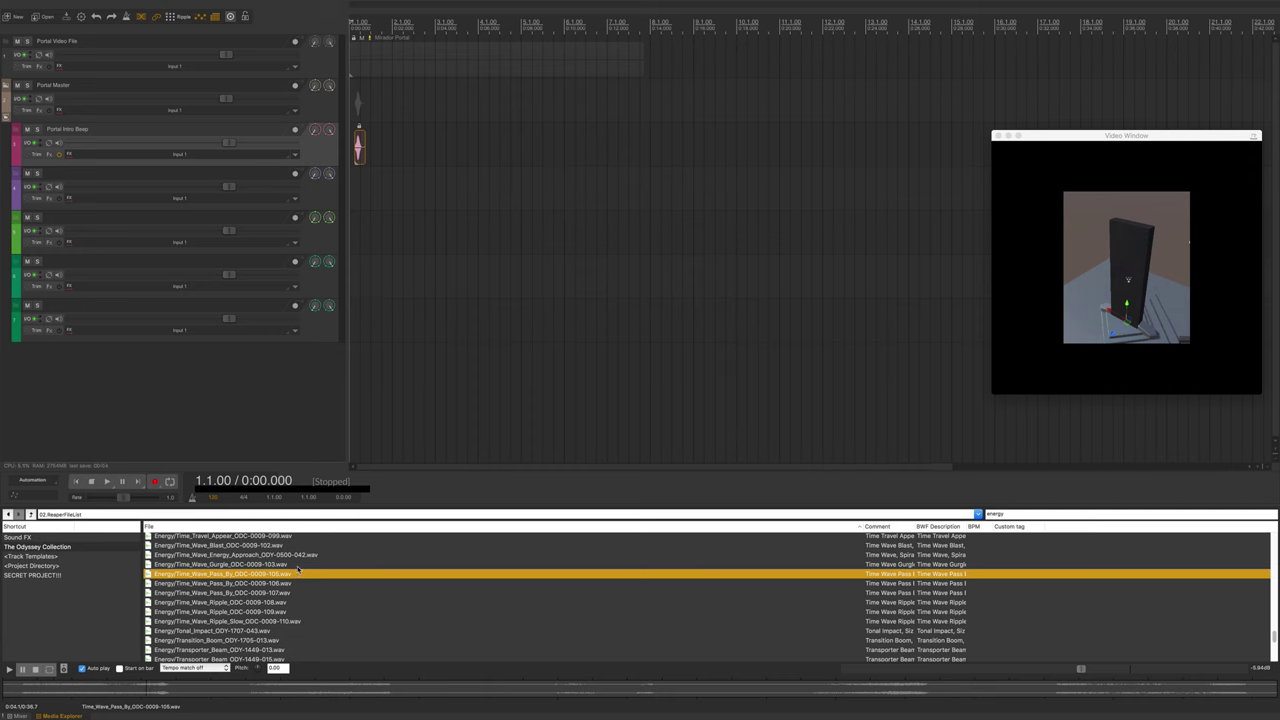
{"action": "left_click", "coordinate": [297, 584]}
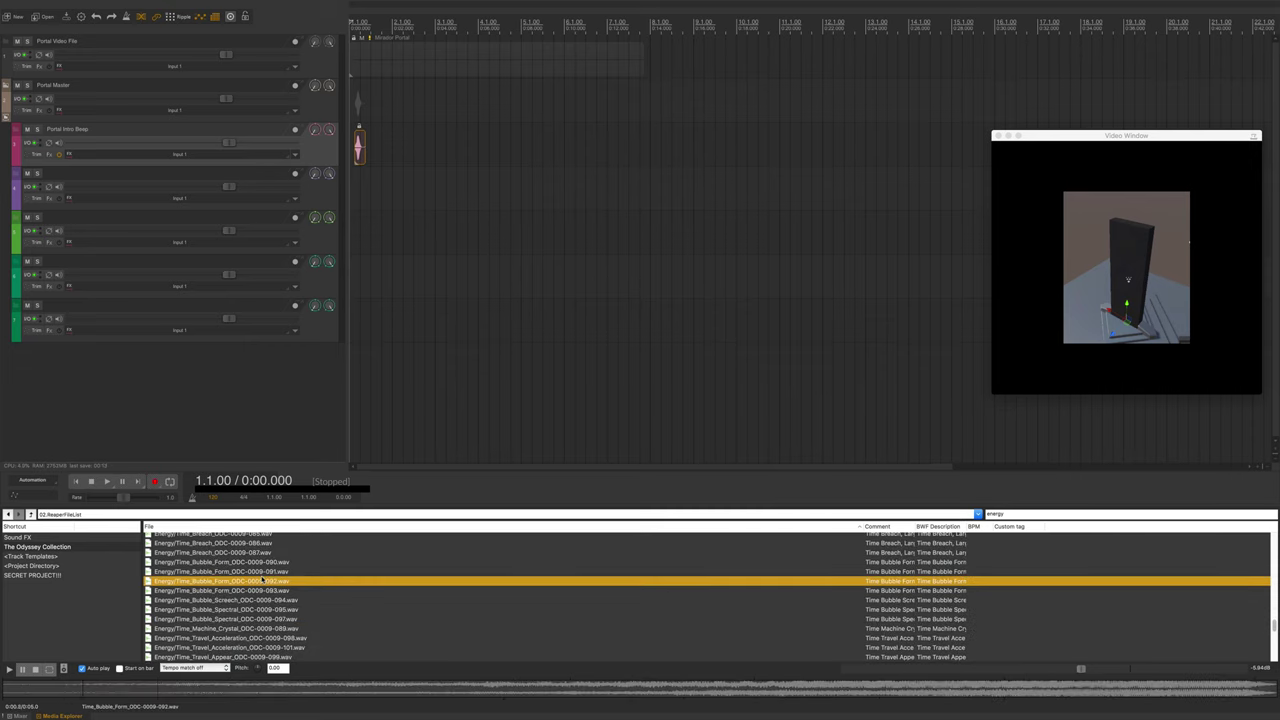
{"action": "scroll", "coordinate": [264, 580], "scroll_direction": "up", "scroll_amount": 3}
{"action": "left_click", "coordinate": [266, 548]}
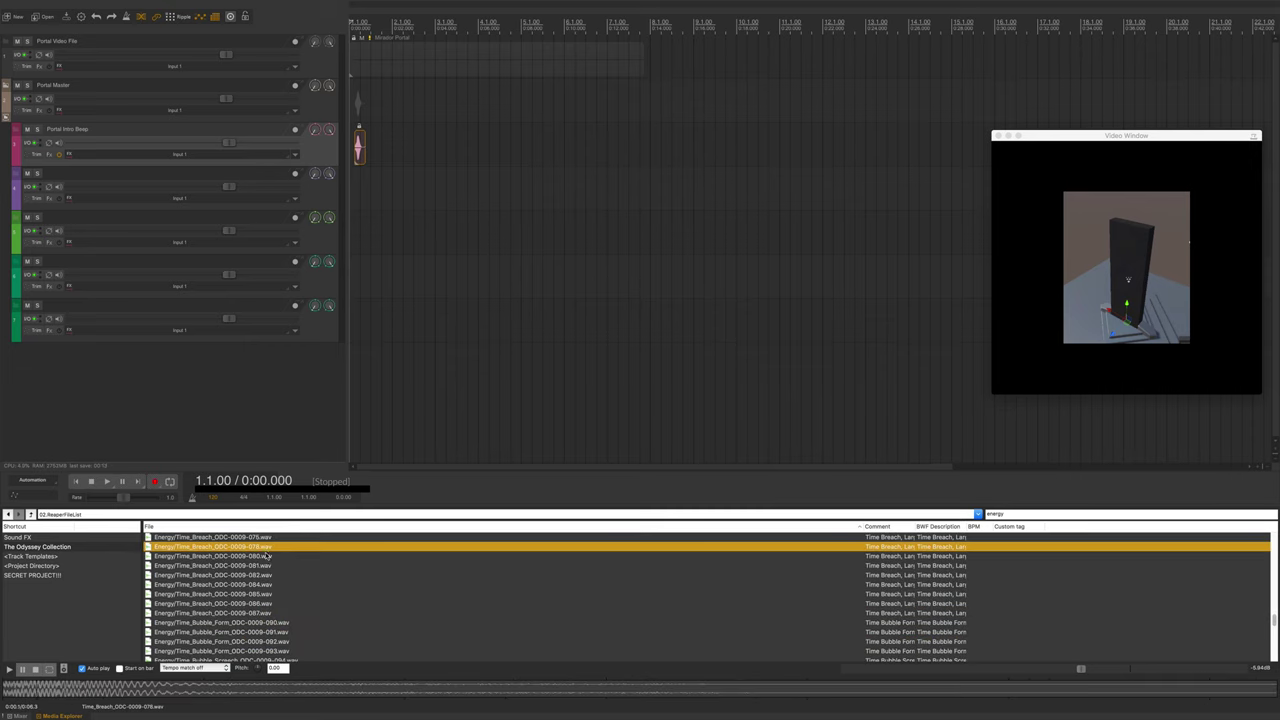
{"action": "scroll", "coordinate": [266, 560], "scroll_direction": "up", "scroll_amount": 1}
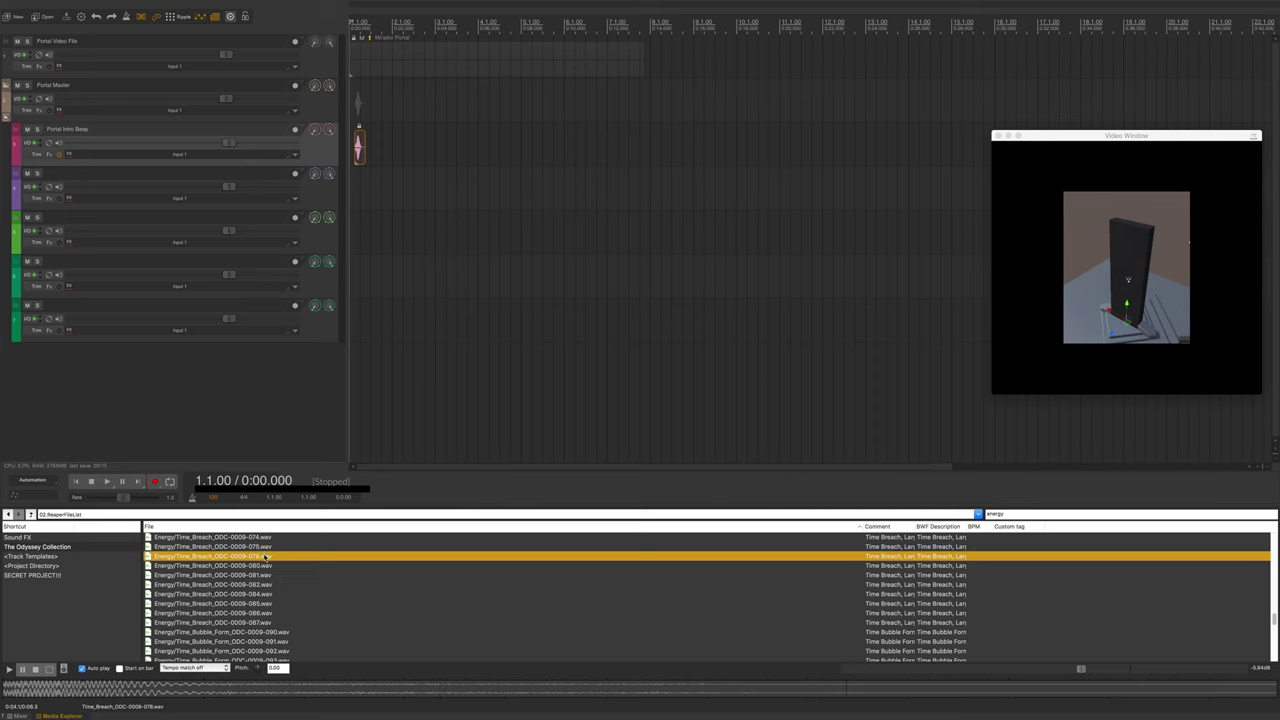
Drop Time_Breach_ODC-0009-078 onto track 4, reverse it as a new take, and play it with the video.
{"action": "left_click_drag", "start_coordinate": [258, 565], "coordinate": [380, 190]}
{"action": "key", "text": "ctrl+alt+r"}
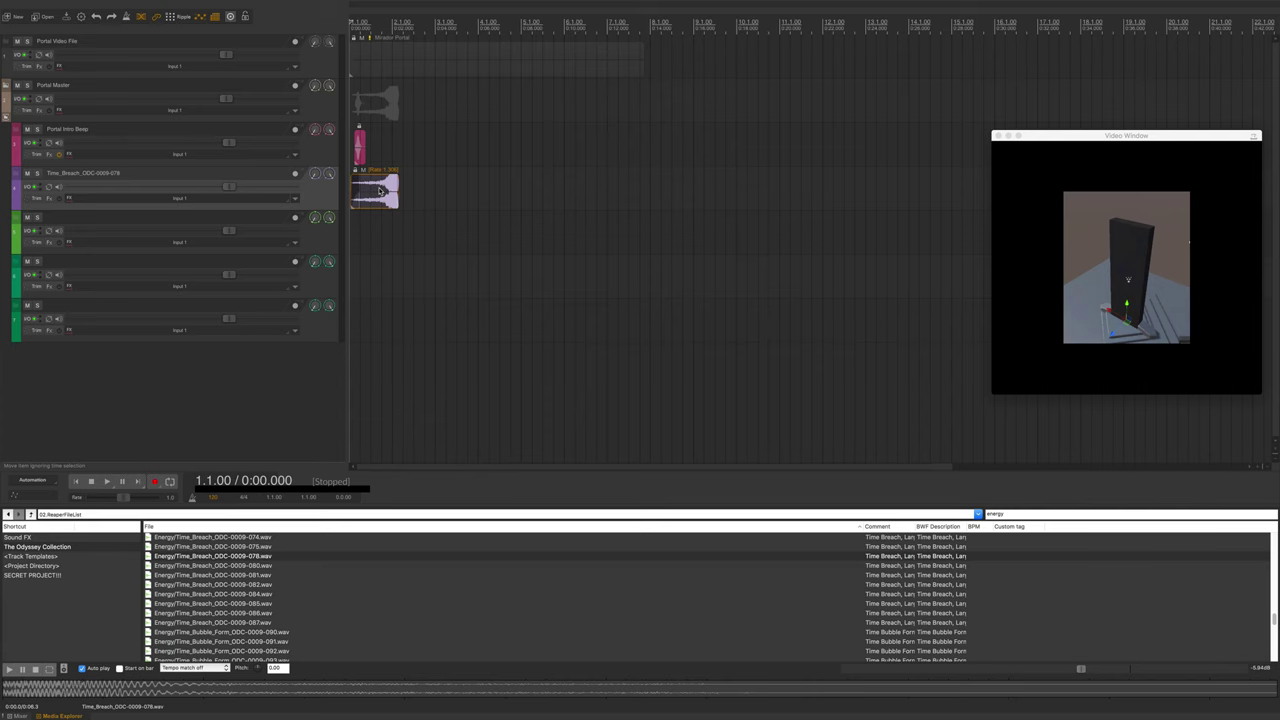
{"action": "key", "text": "space"}
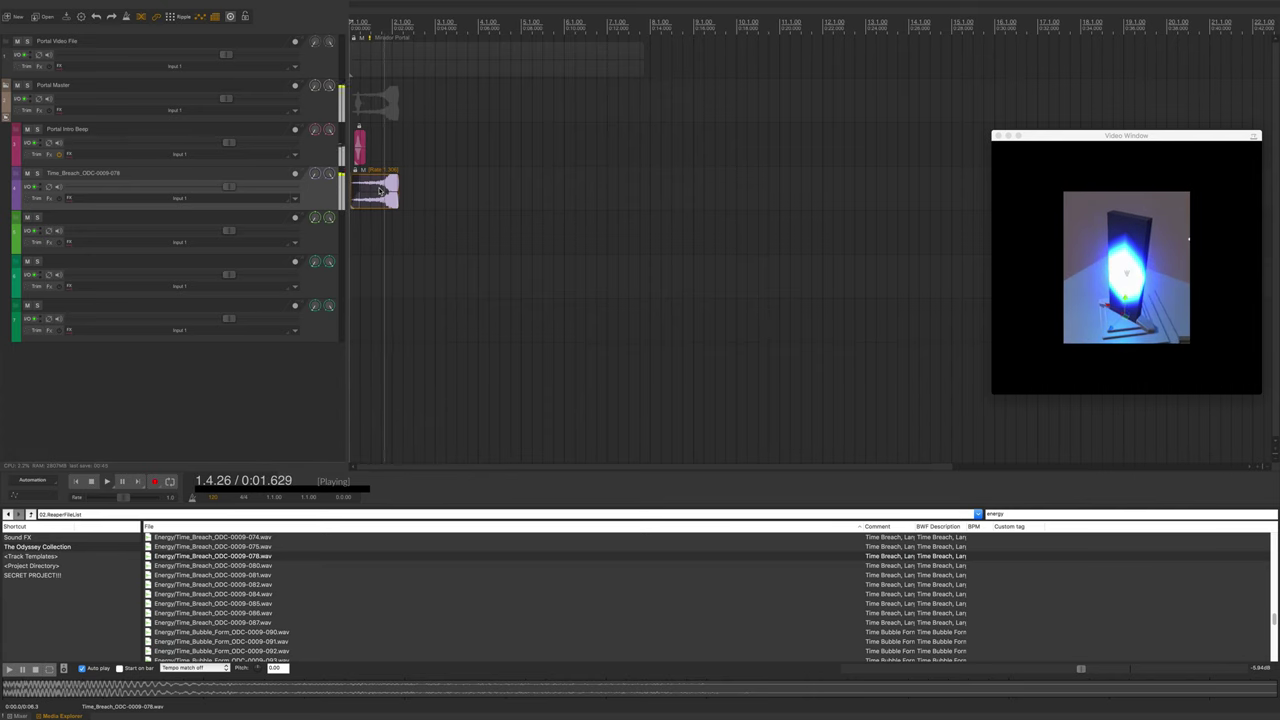